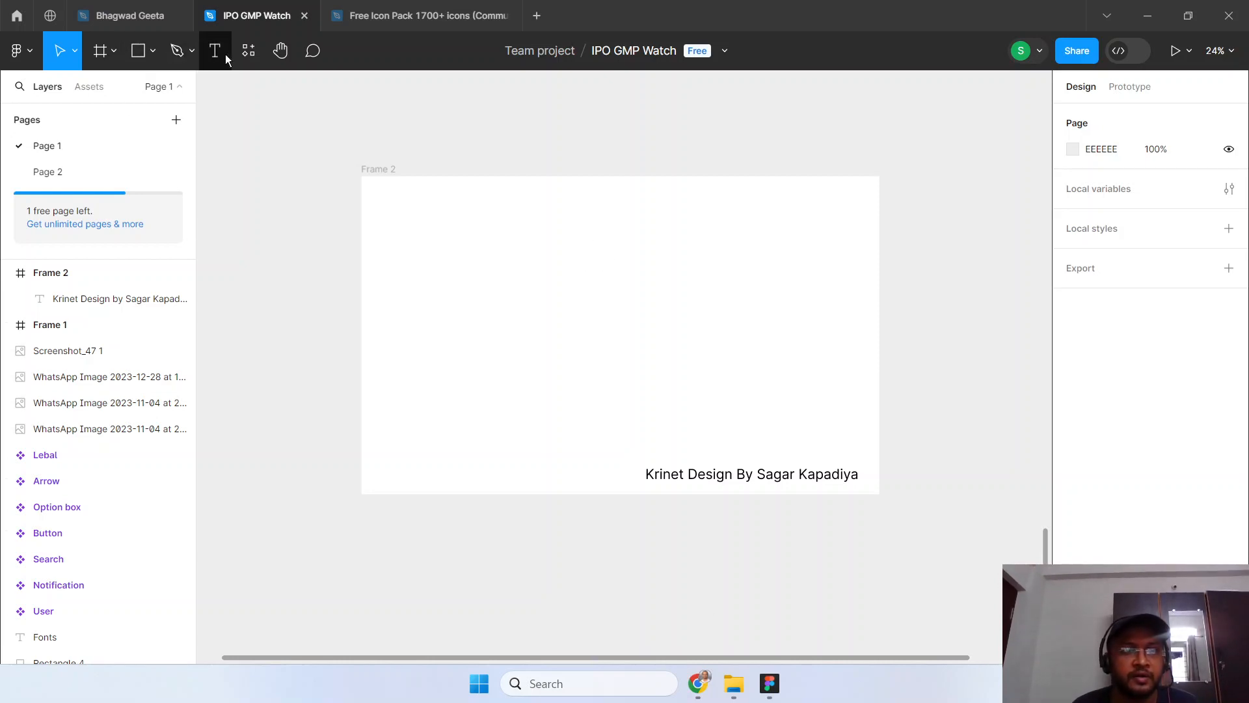
# Draw a rectangle about 974 × 283 near the middle of Frame 2
pyautogui.click(153, 50)
pyautogui.click(141, 92)
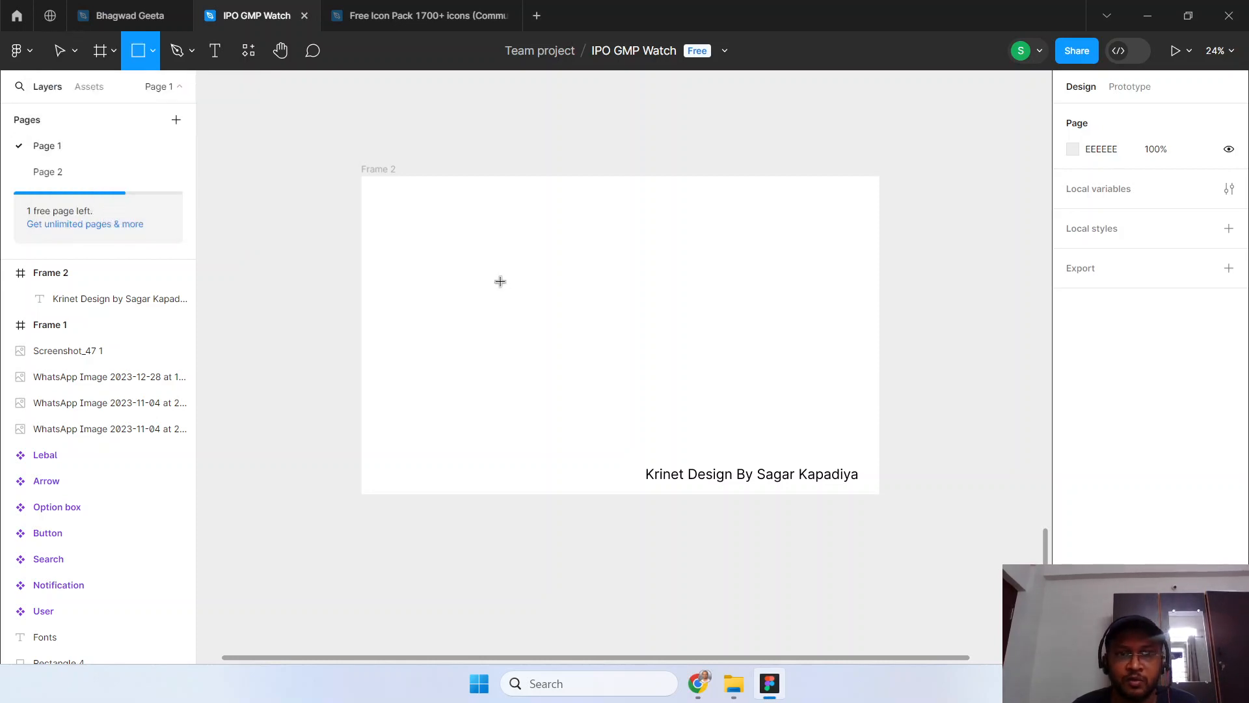
pyautogui.moveTo(500, 280); pyautogui.dragTo(686, 334)
# Try corner radii of 100 and 15 on the rectangle
pyautogui.click(1177, 211)
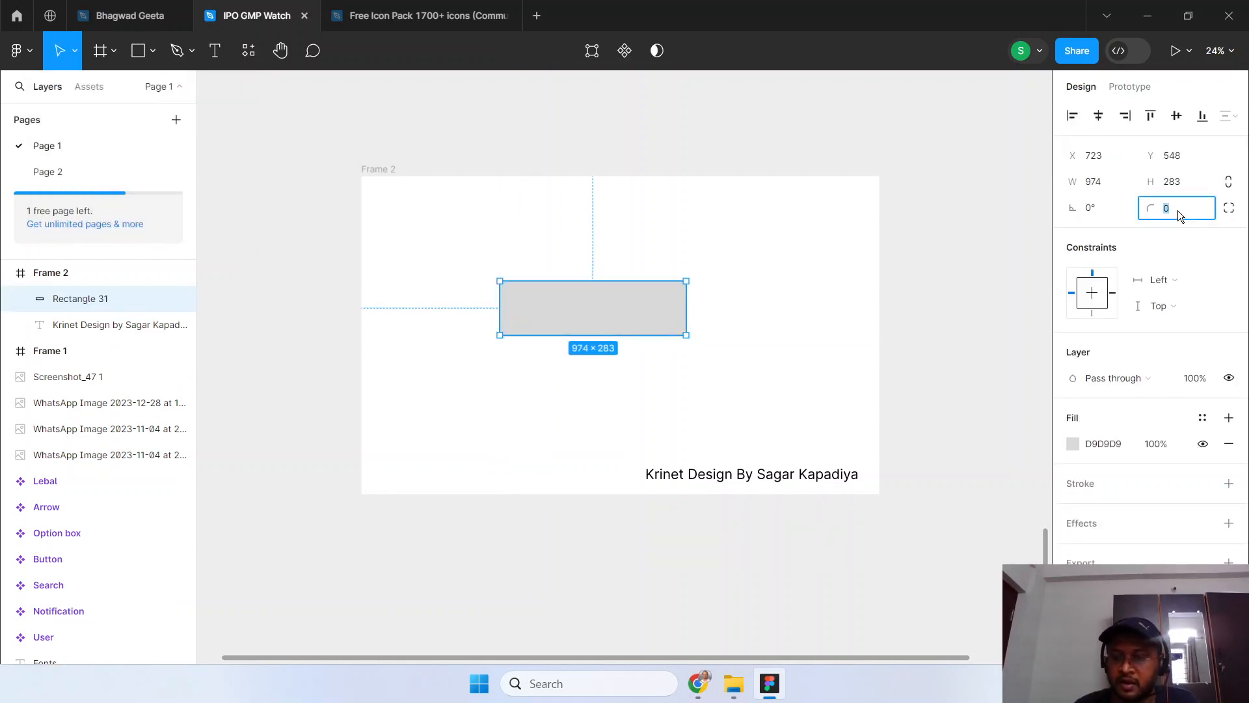
pyautogui.write('100')
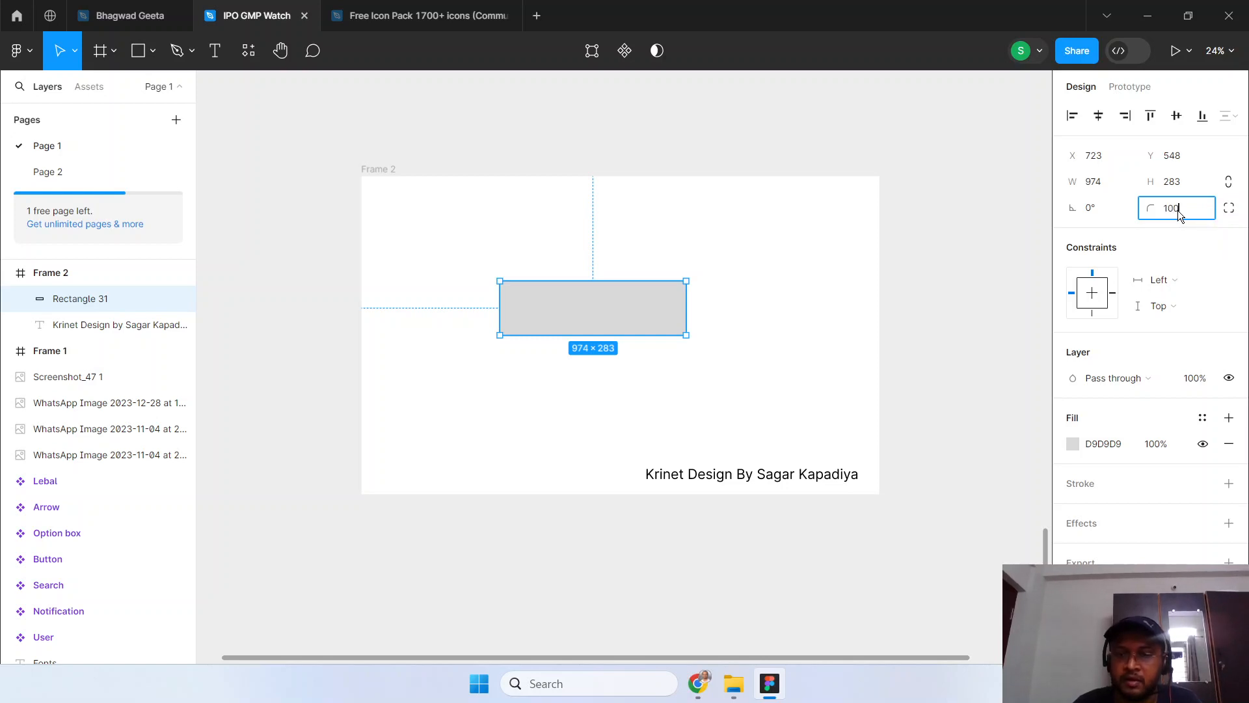
pyautogui.press('Return')
pyautogui.click(1176, 211)
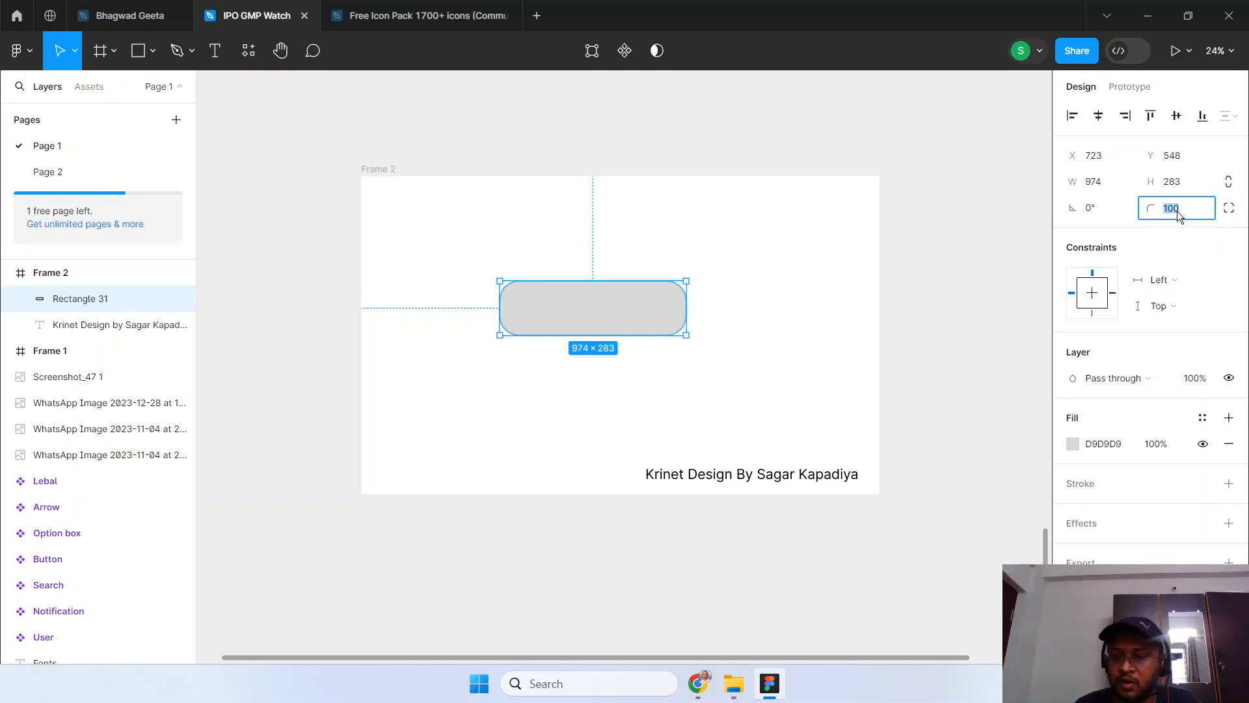
pyautogui.write('15')
pyautogui.press('Return')
# Set the rectangle's corner radius to 180 to make a pill shape
pyautogui.click(1179, 204)
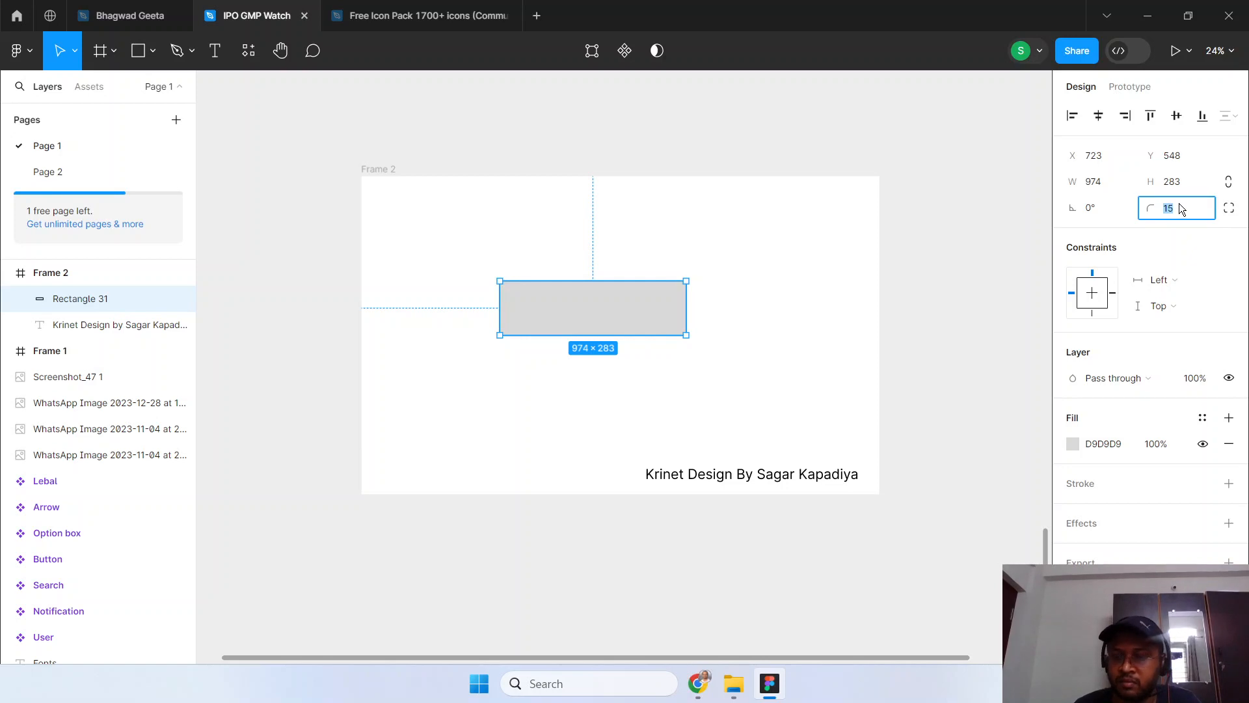
pyautogui.write('180')
pyautogui.press('Return')
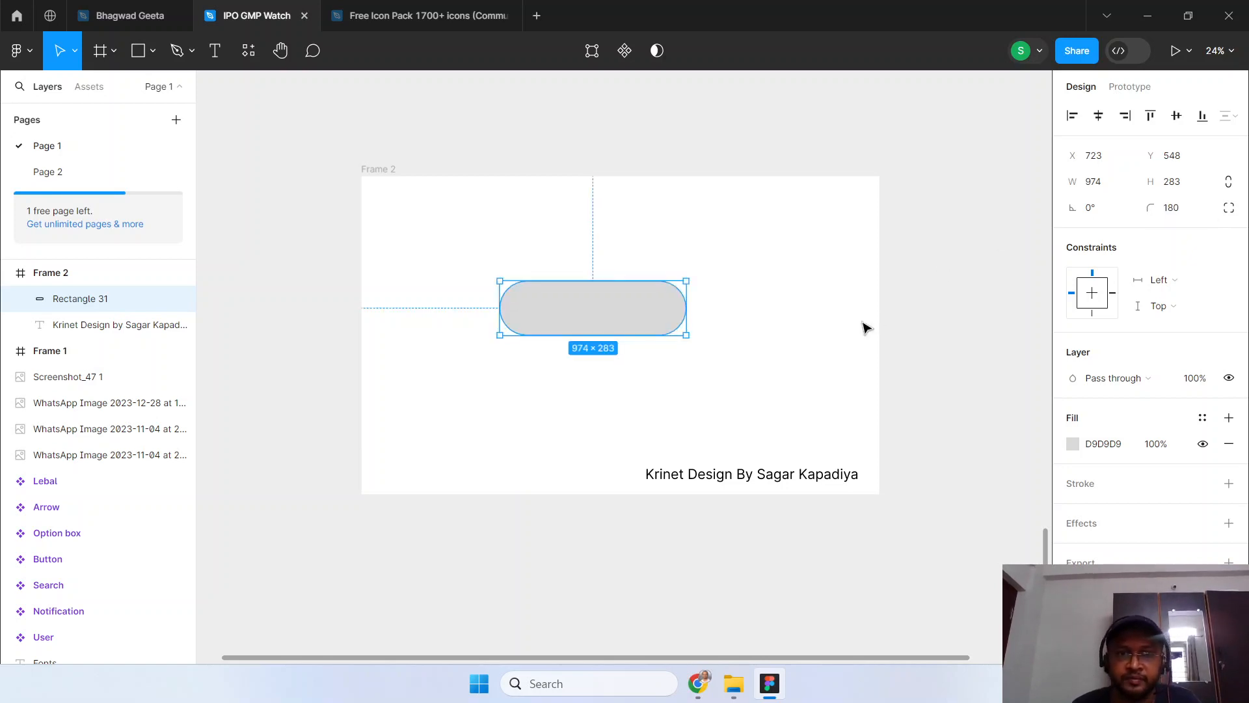
pyautogui.click(861, 326)
# Add a black (000000) stroke with a weight of 3 to the pill shape
pyautogui.click(594, 329)
pyautogui.click(1080, 483)
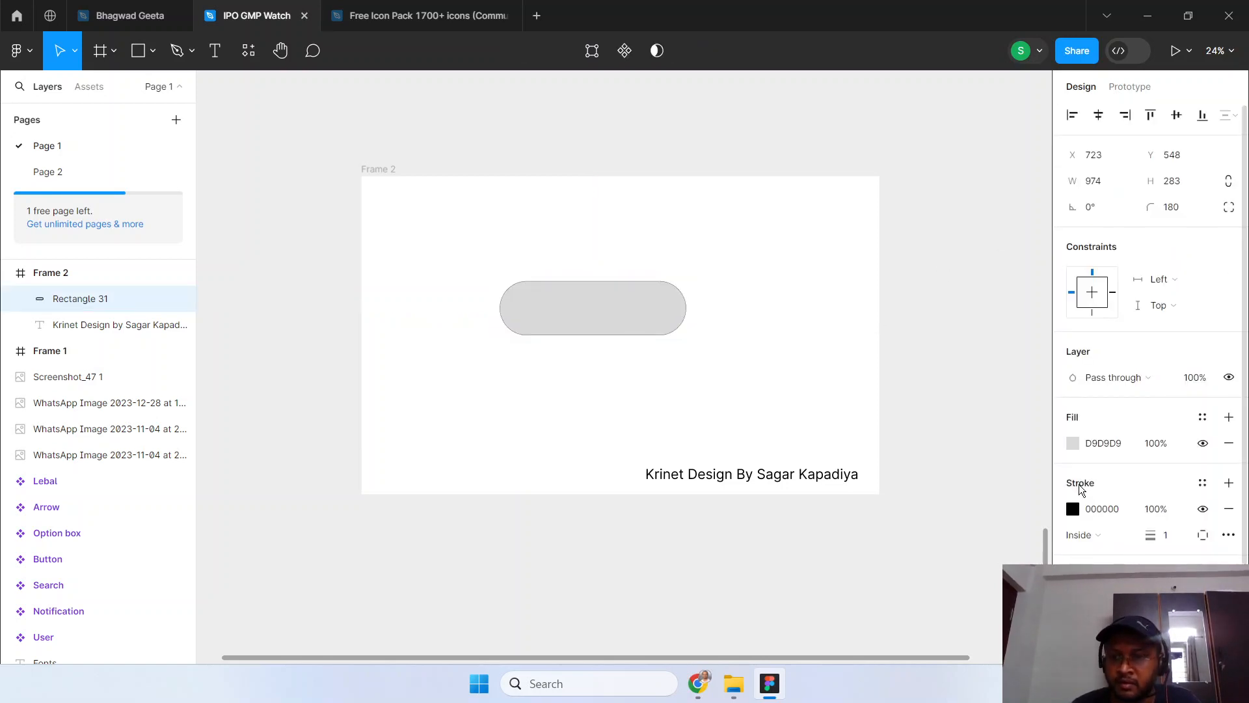
pyautogui.moveTo(1161, 538); pyautogui.dragTo(1177, 543)
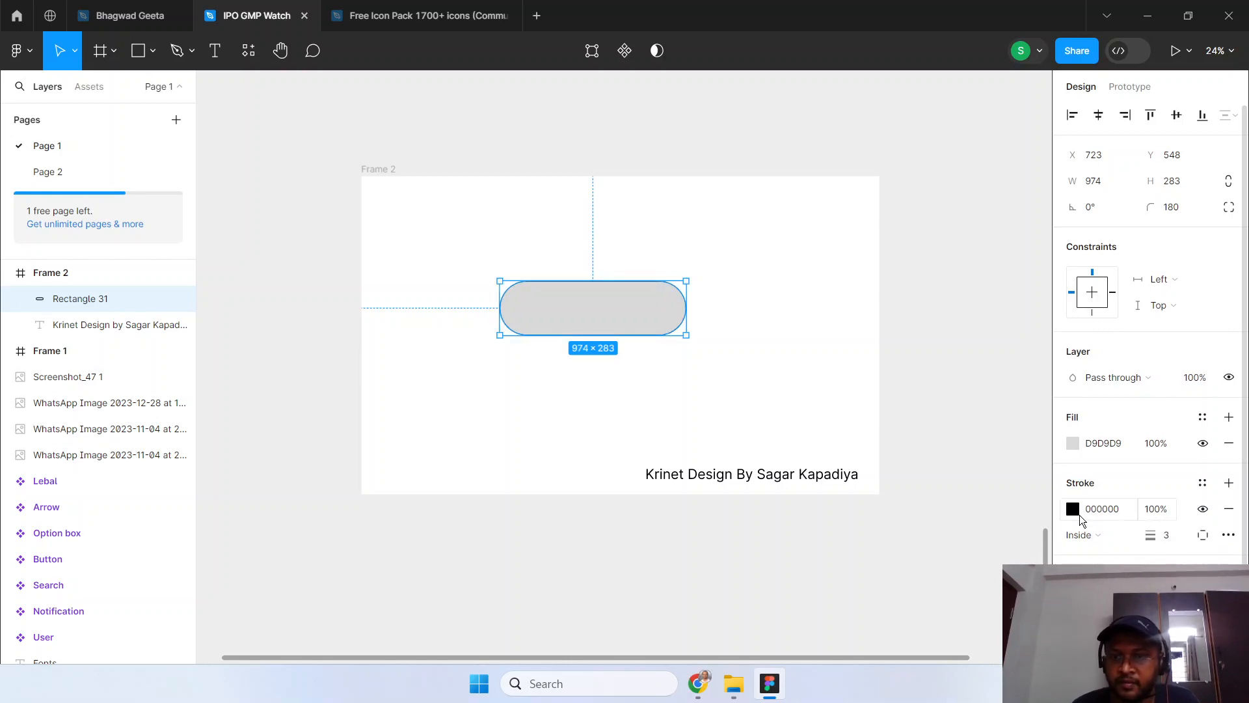
pyautogui.click(1073, 510)
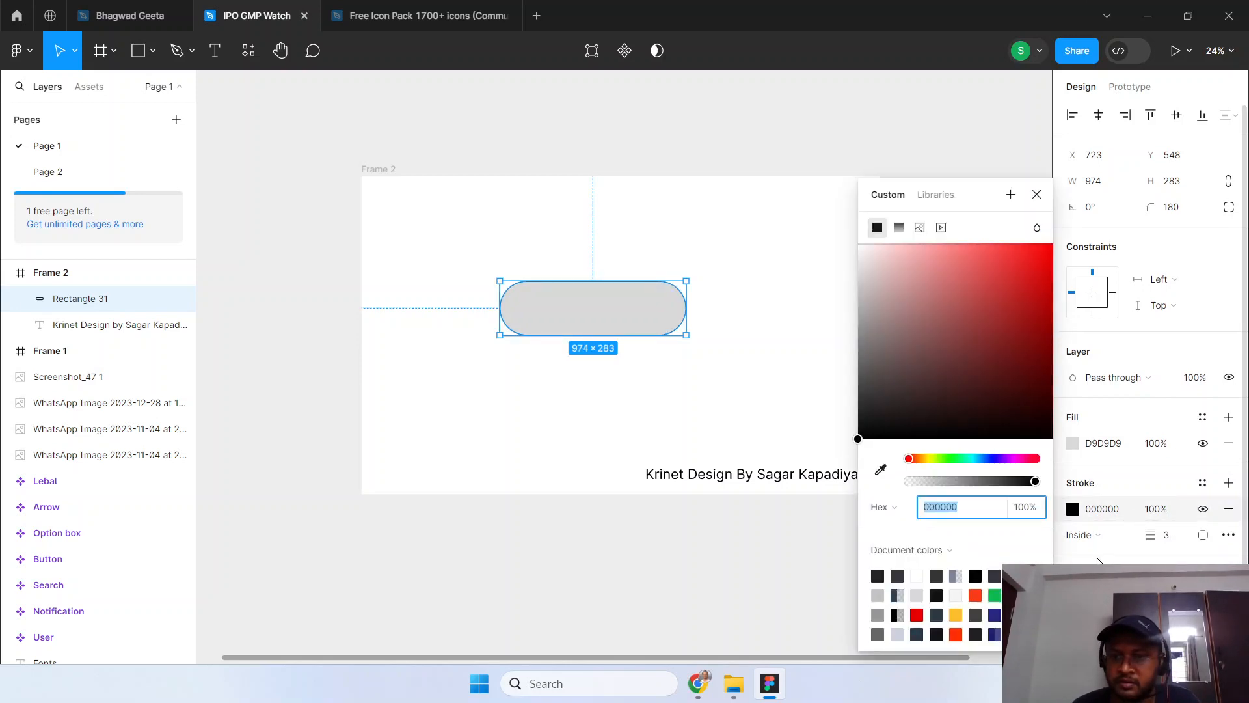
pyautogui.click(1093, 536)
pyautogui.click(1092, 557)
pyautogui.click(708, 354)
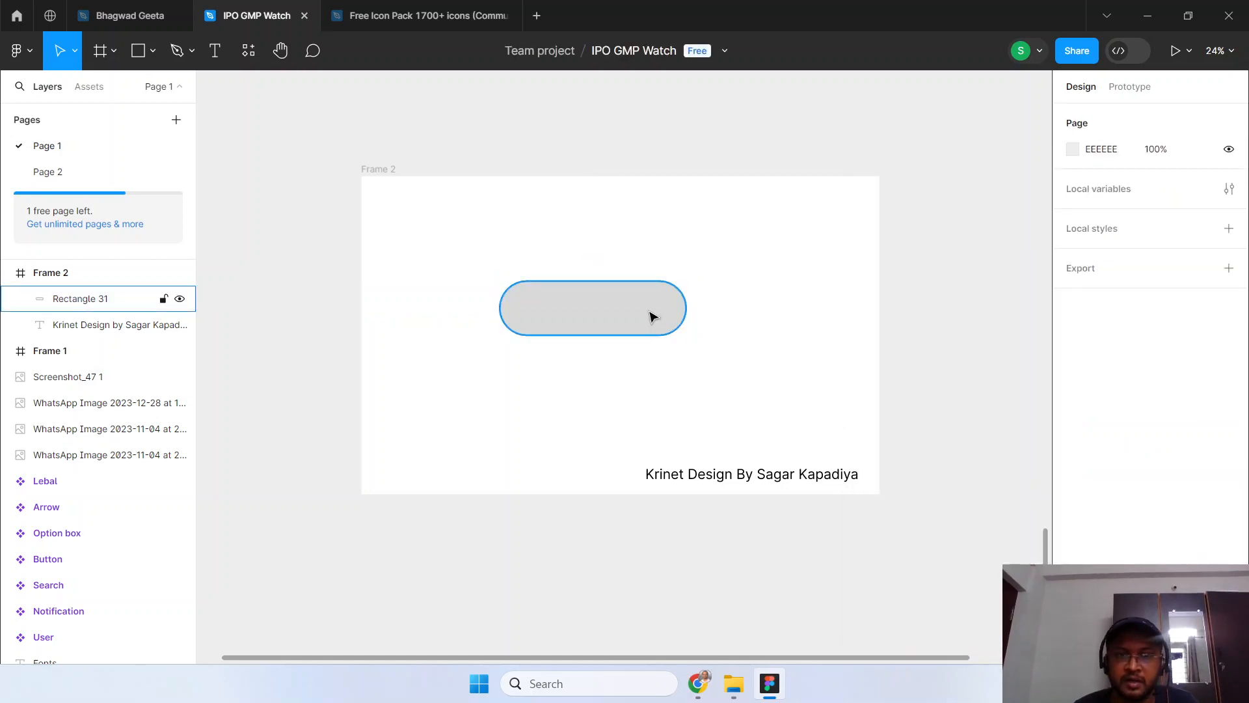
# Remove the grey fill from the pill shape so that only its outline remains
pyautogui.click(653, 317)
pyautogui.click(1231, 441)
pyautogui.click(752, 341)
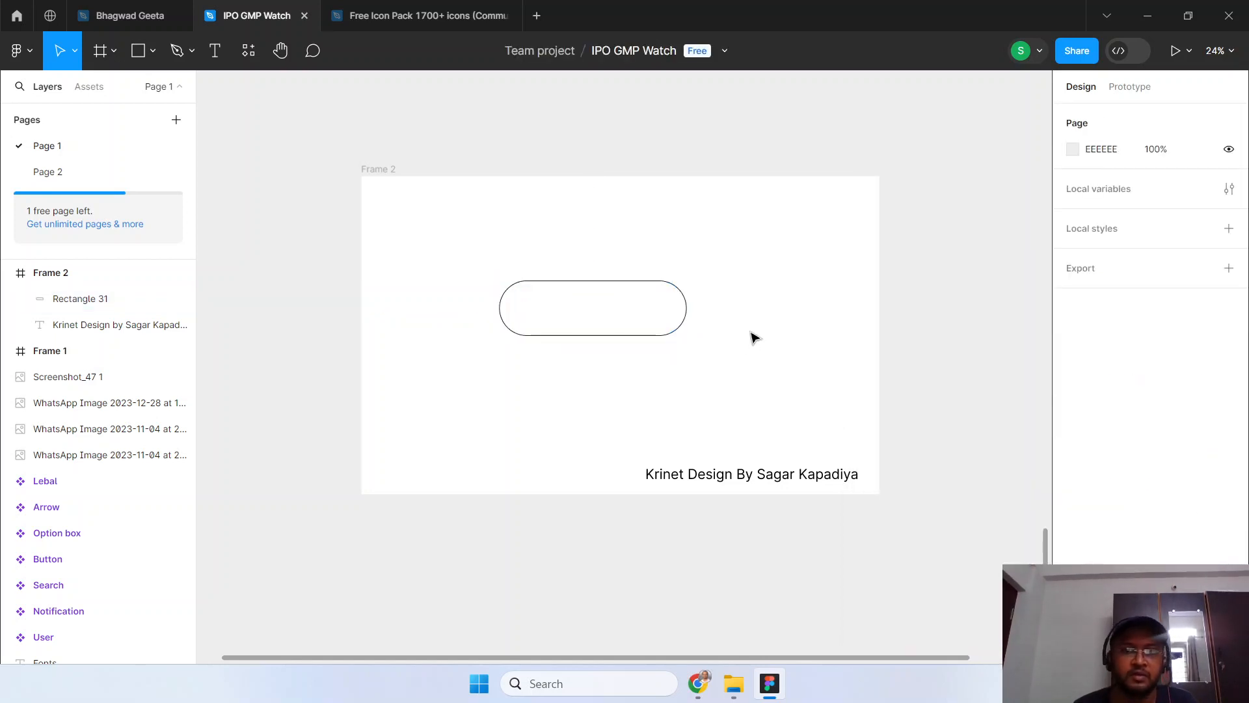
# Add the text "Button" and place it inside the pill outline, vertically centred and slightly right of the middle
pyautogui.click(215, 51)
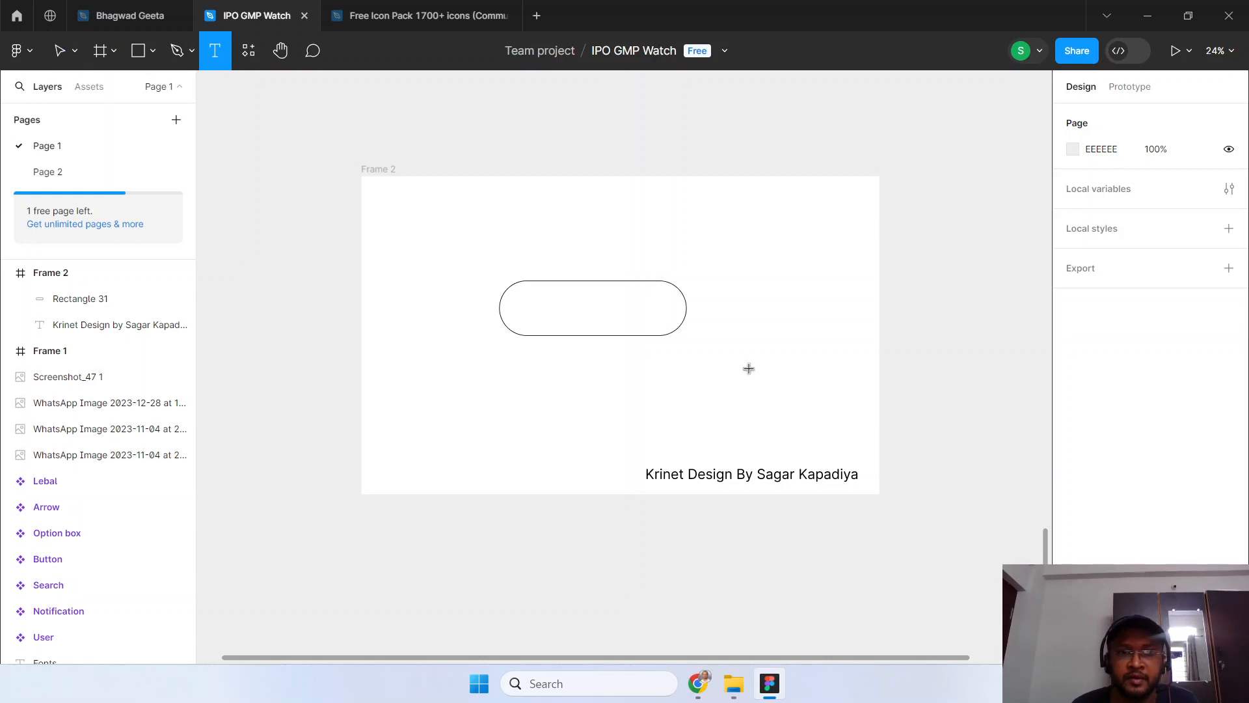
pyautogui.click(592, 311)
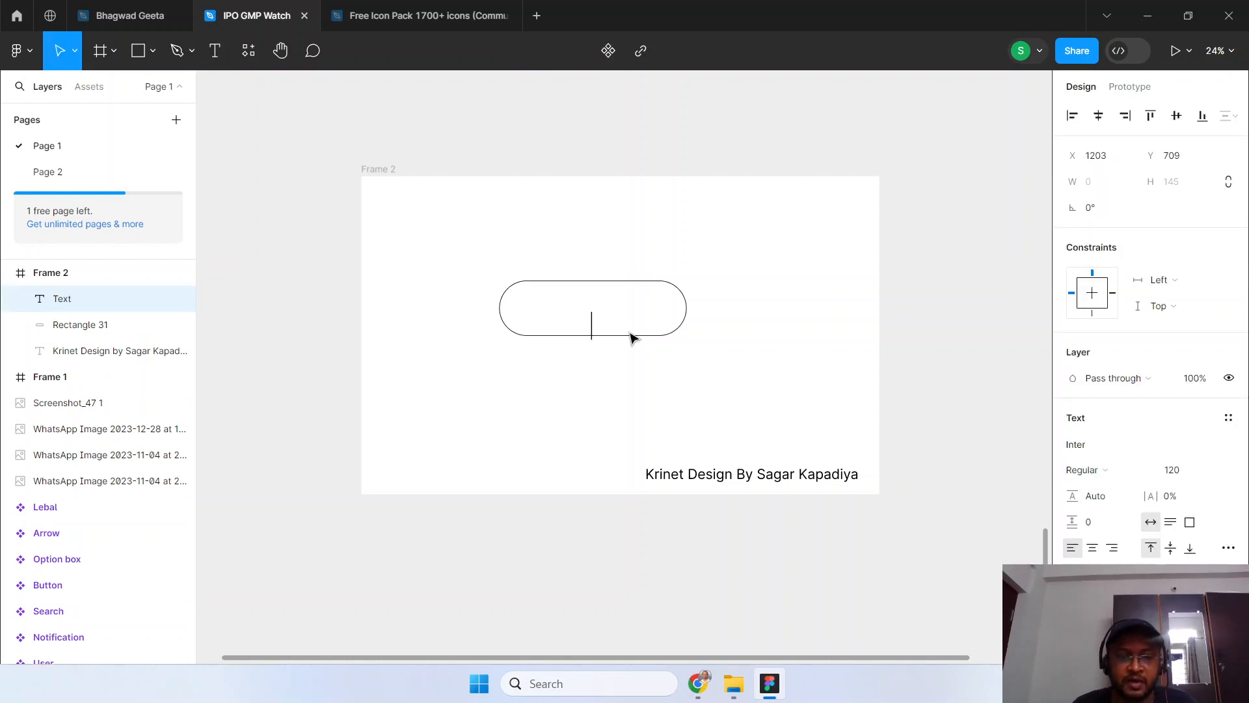
pyautogui.write('Button')
pyautogui.press('Escape')
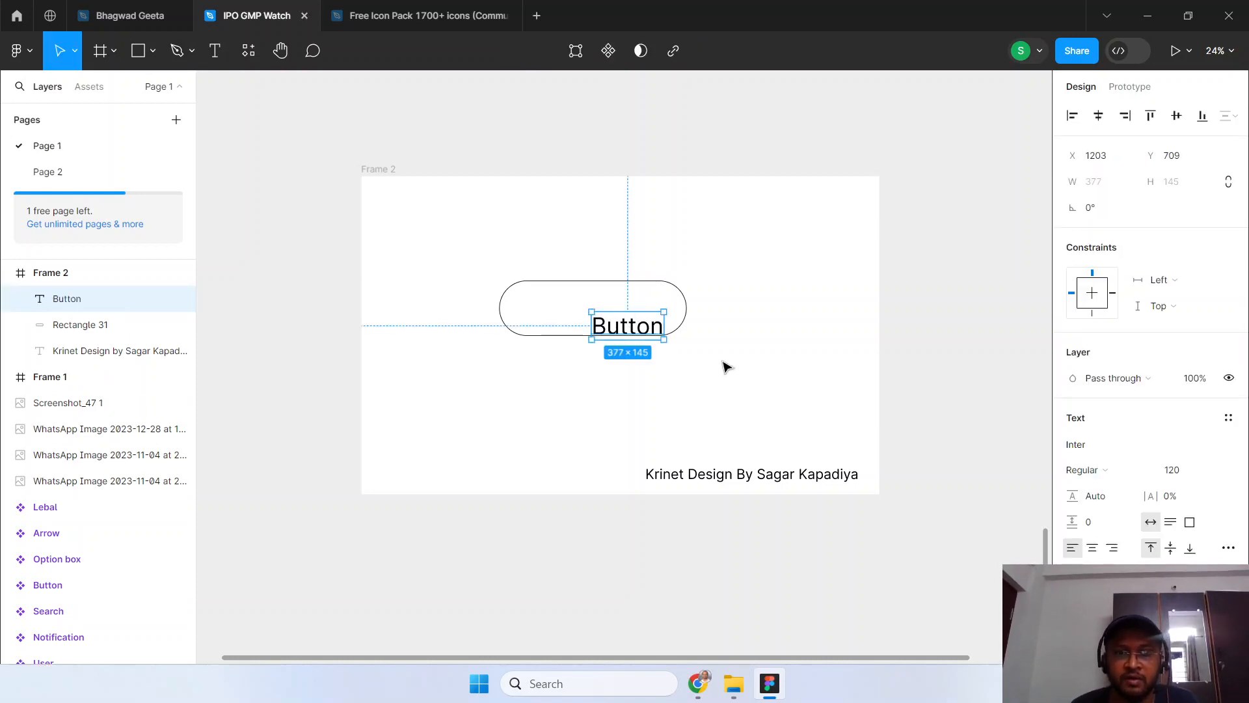
pyautogui.moveTo(633, 326); pyautogui.dragTo(600, 319)
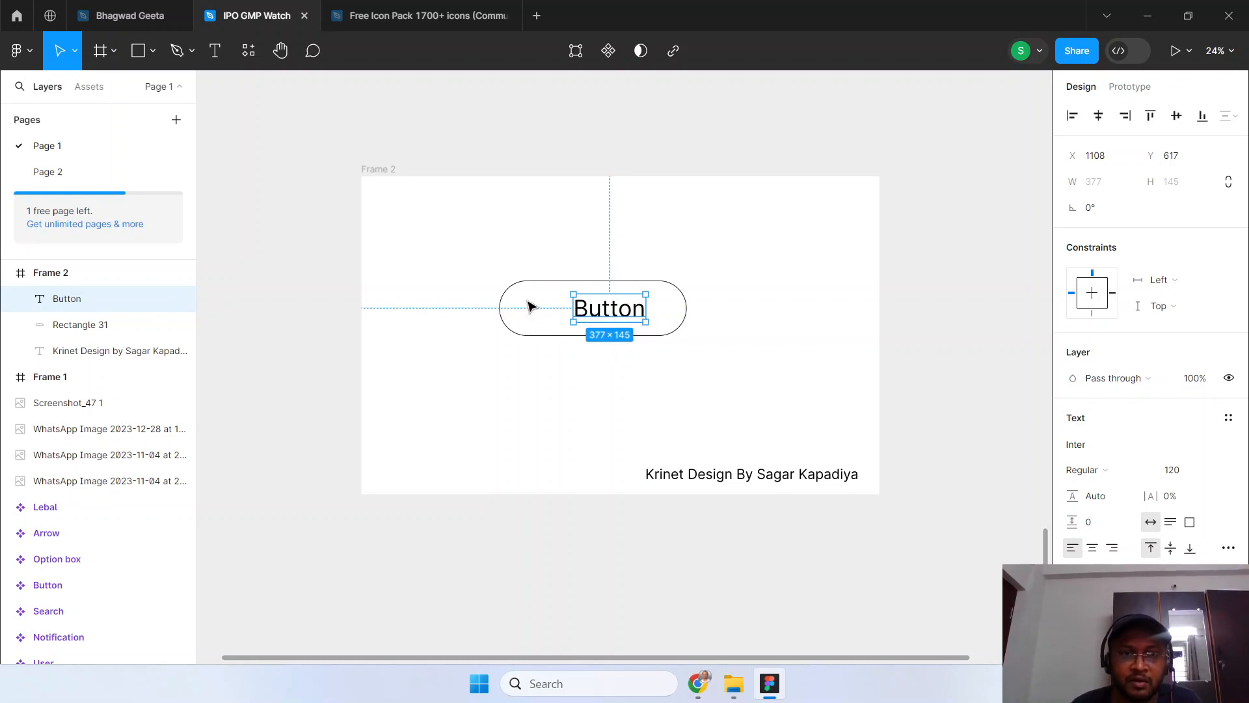
pyautogui.click(470, 371)
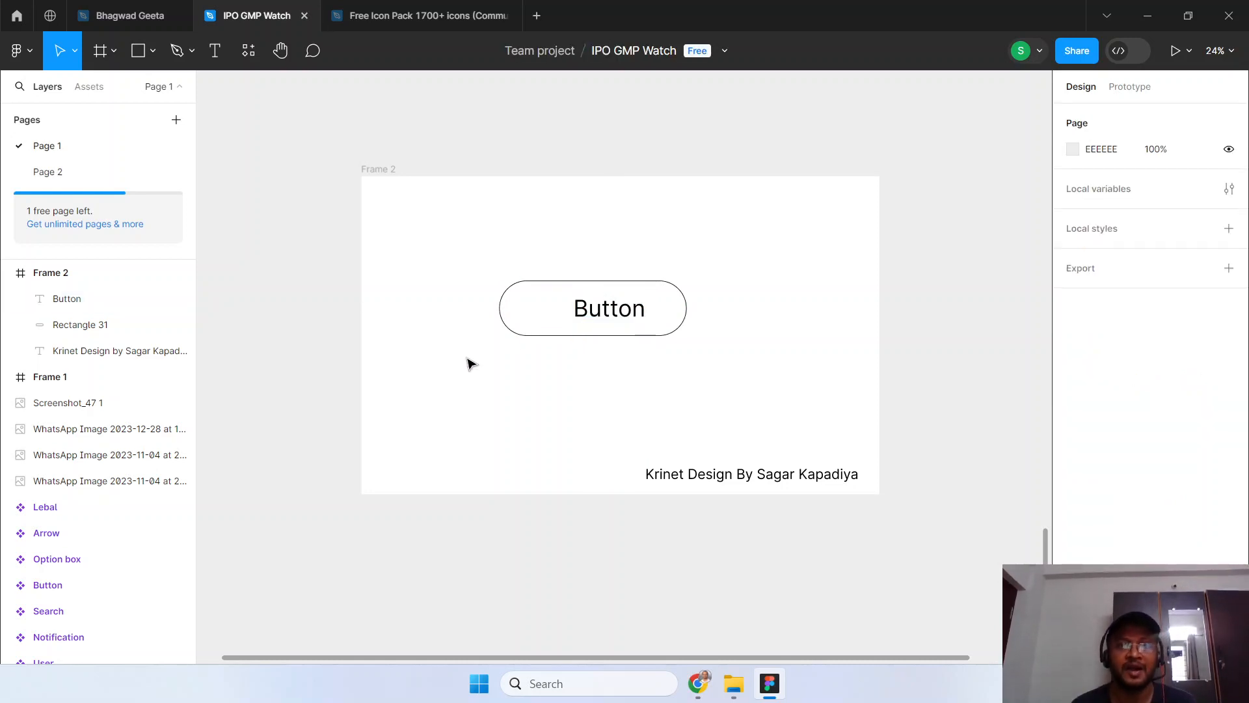
# Search the Figma Community for "icon" and limit the results to files and templates
pyautogui.click(50, 17)
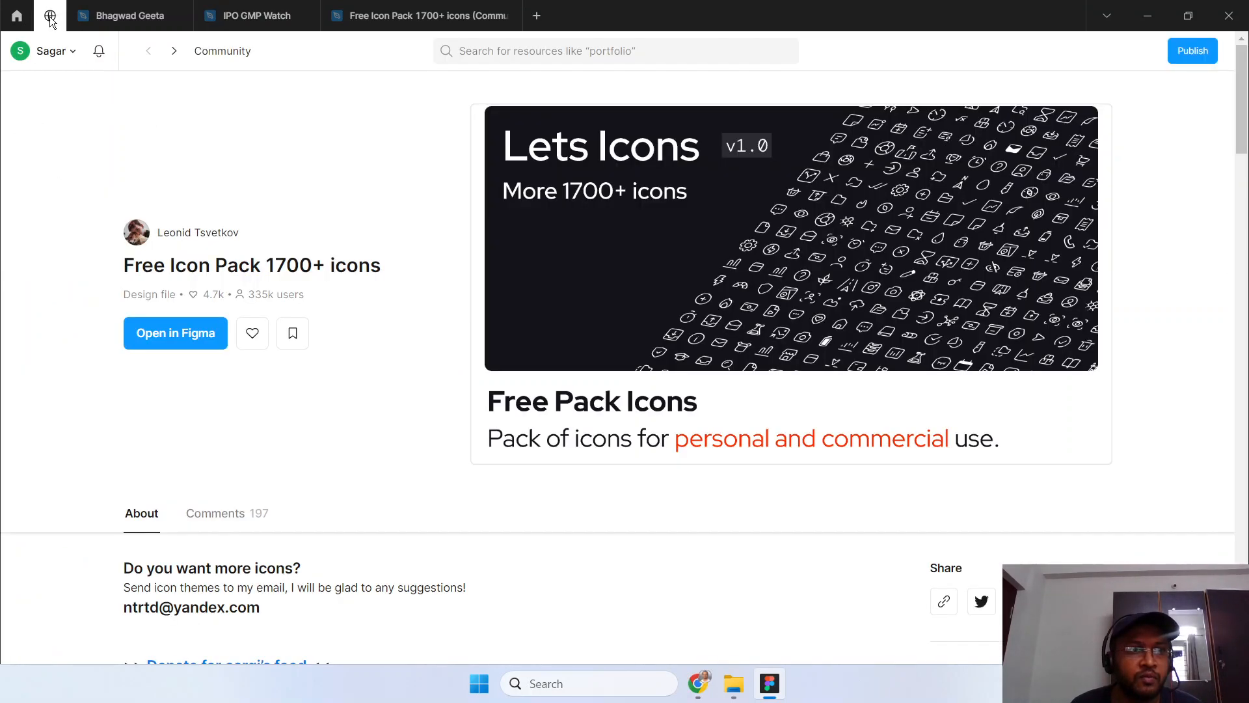
pyautogui.click(220, 54)
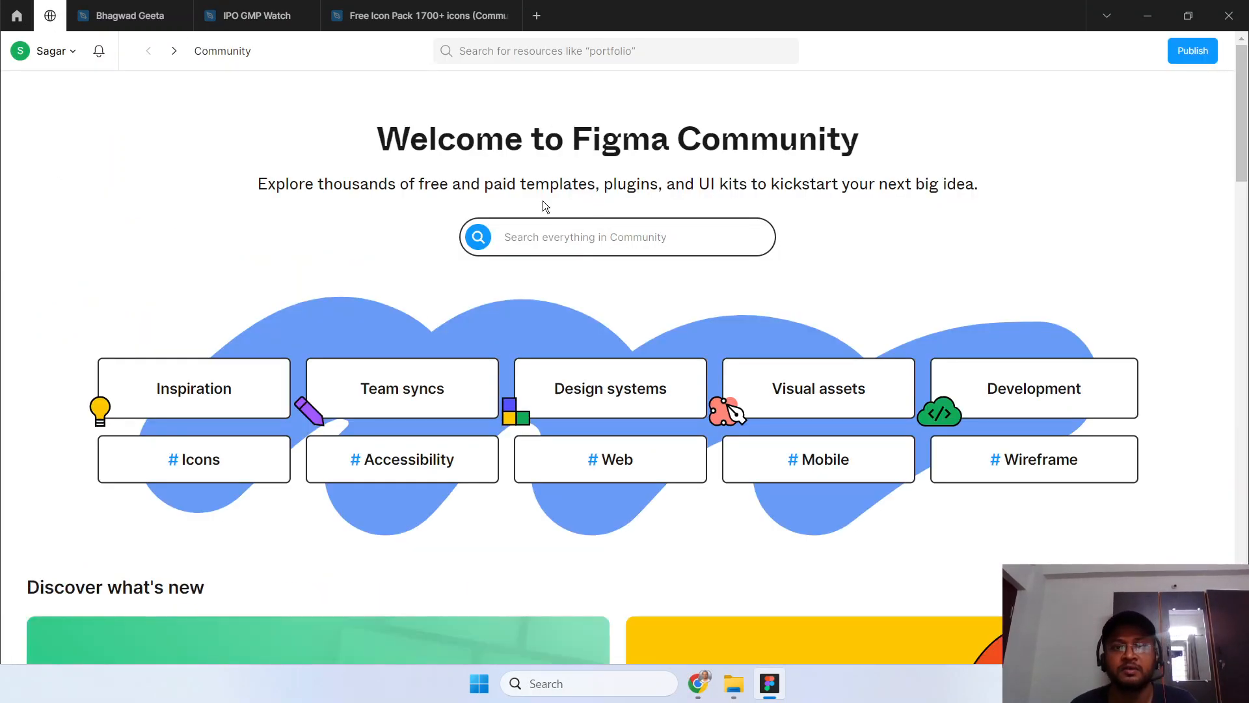
pyautogui.click(557, 240)
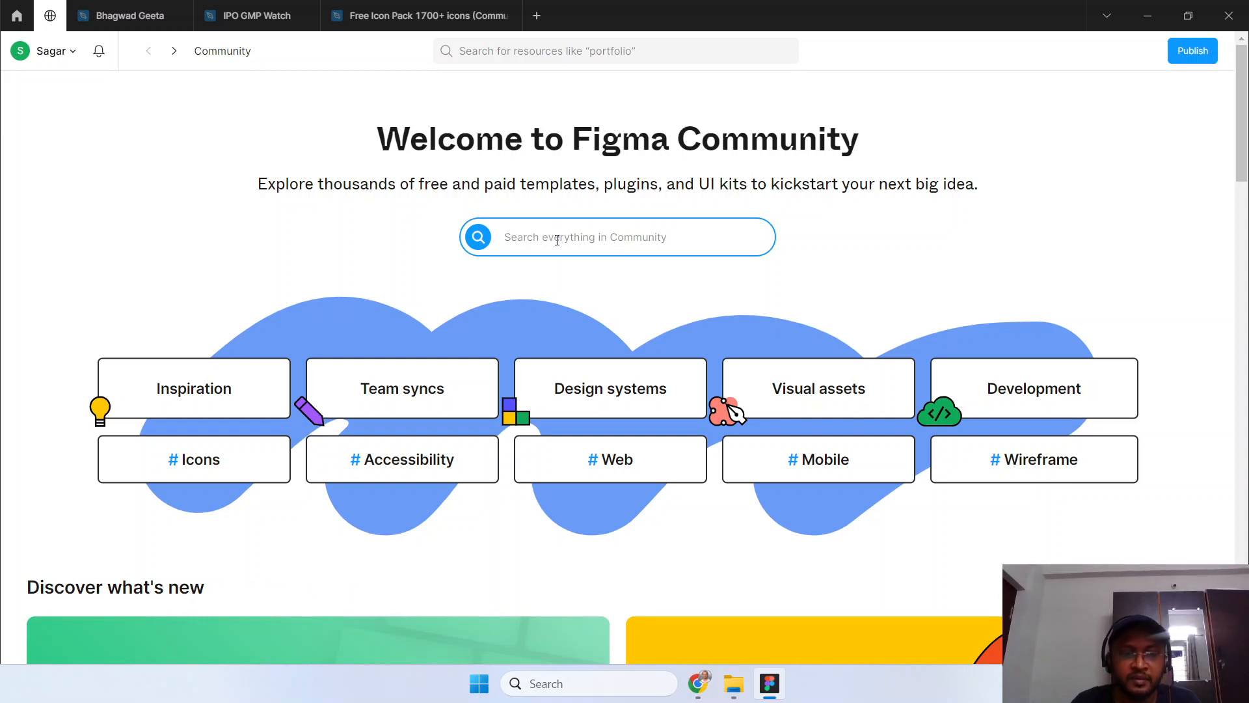
pyautogui.write('icon')
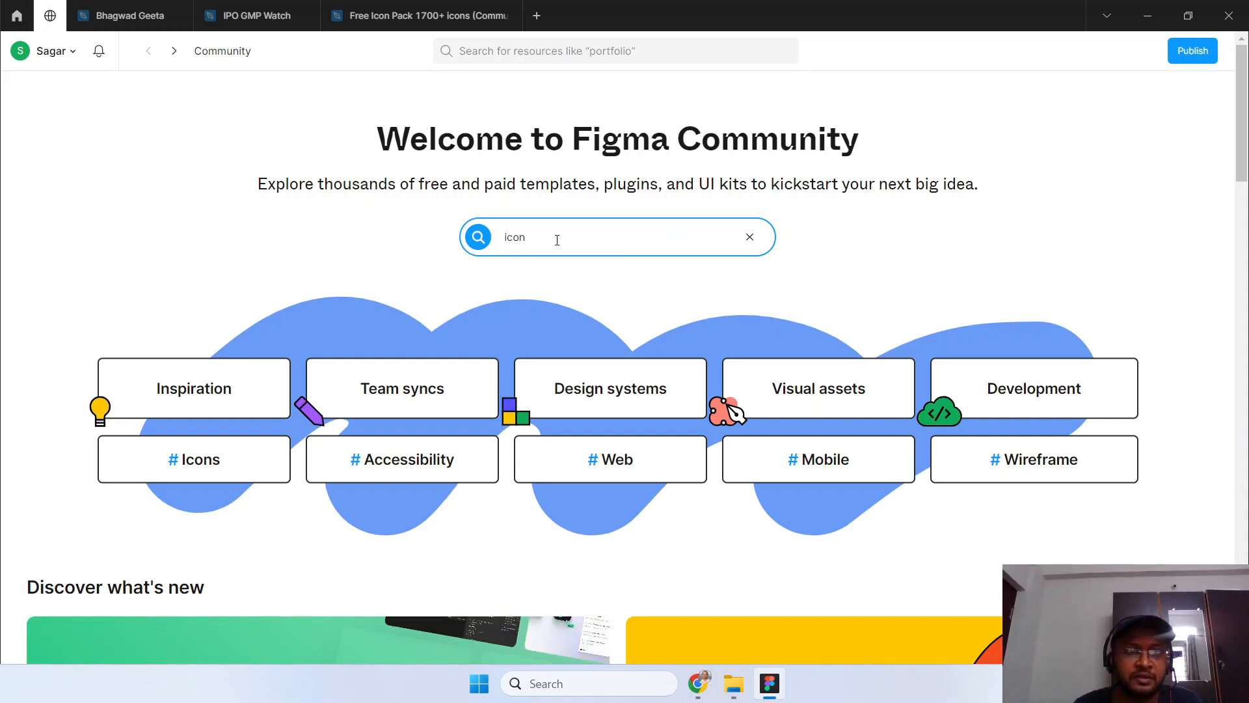
pyautogui.press('Return')
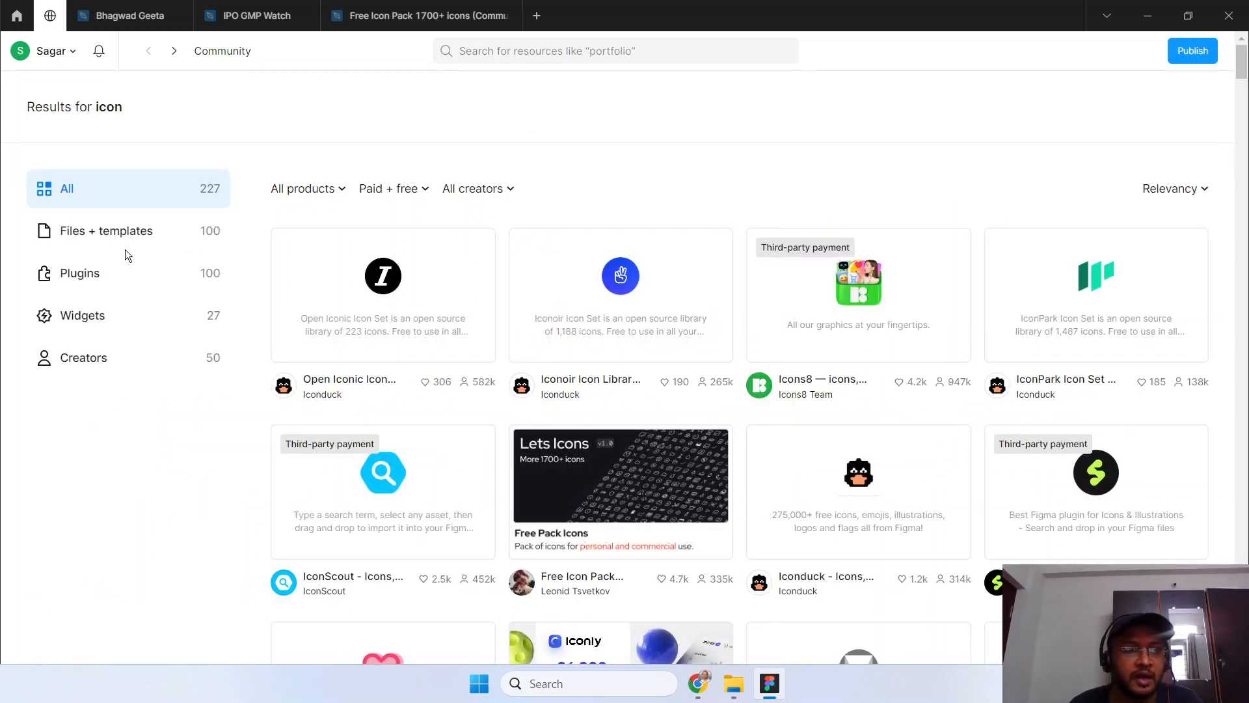
pyautogui.click(81, 236)
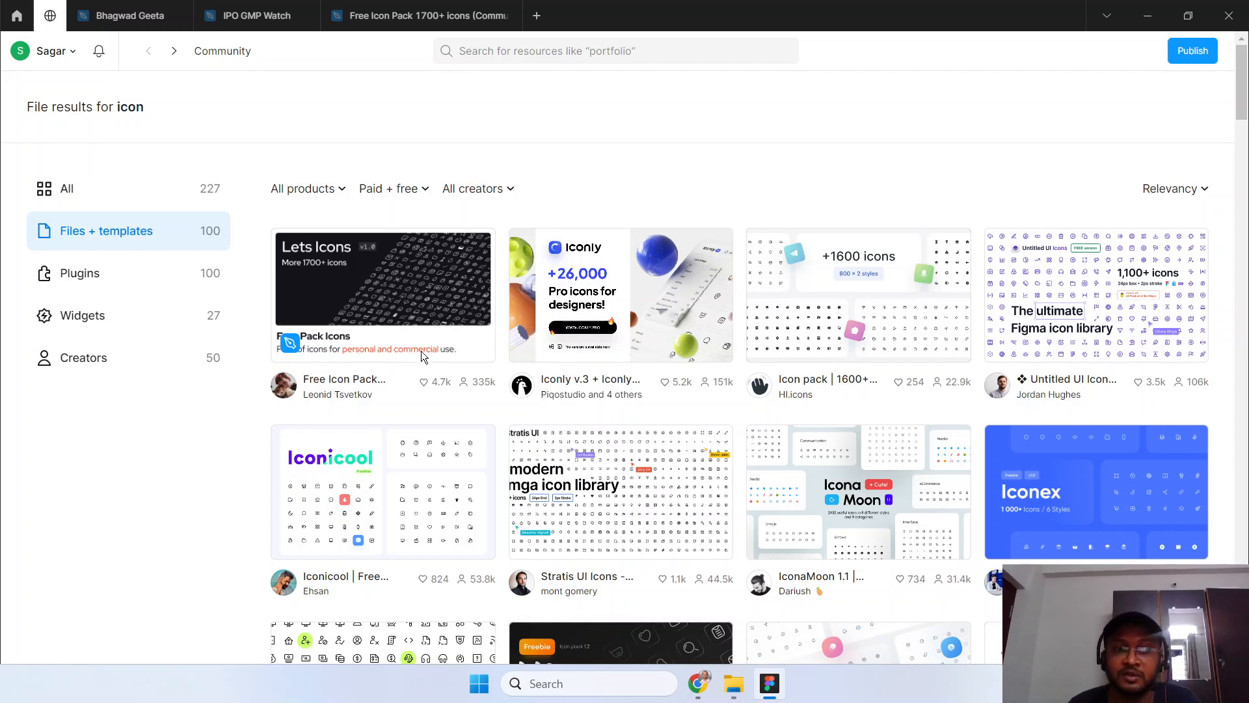
# Open the Free Icon Pack 1700+ icons file from the results, closing the duplicate tab in favour of the copy already open
pyautogui.click(404, 291)
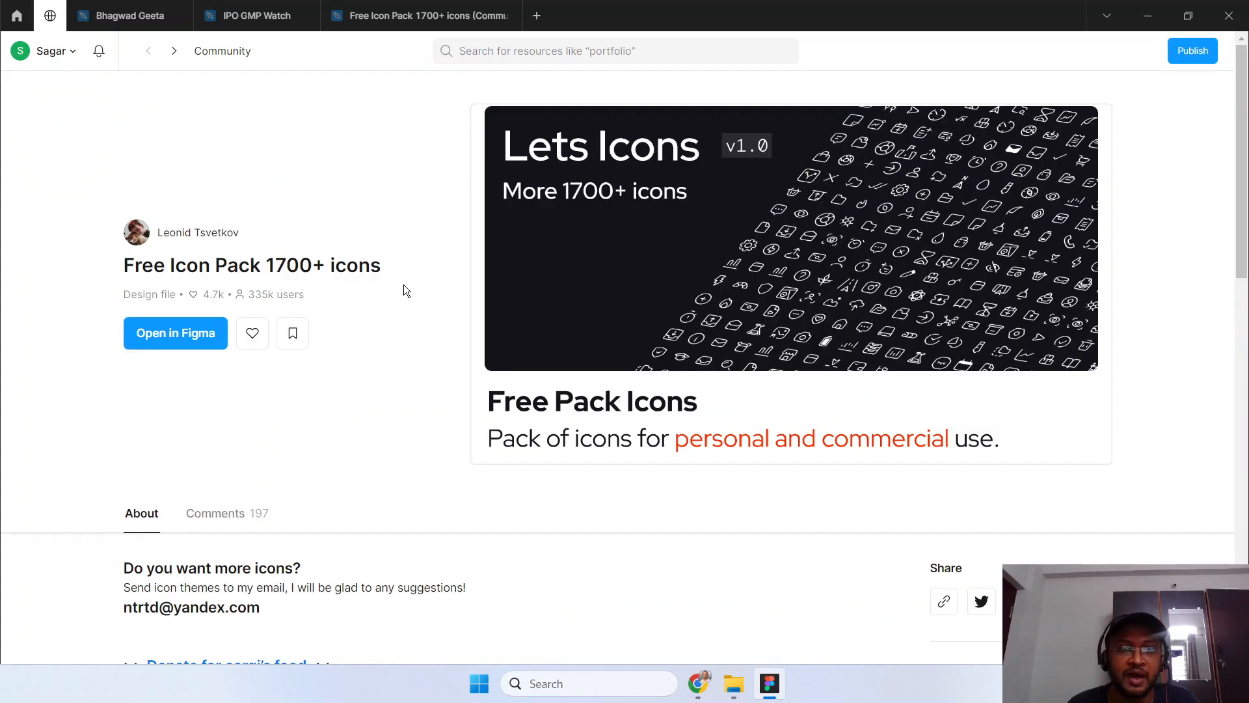
pyautogui.click(157, 341)
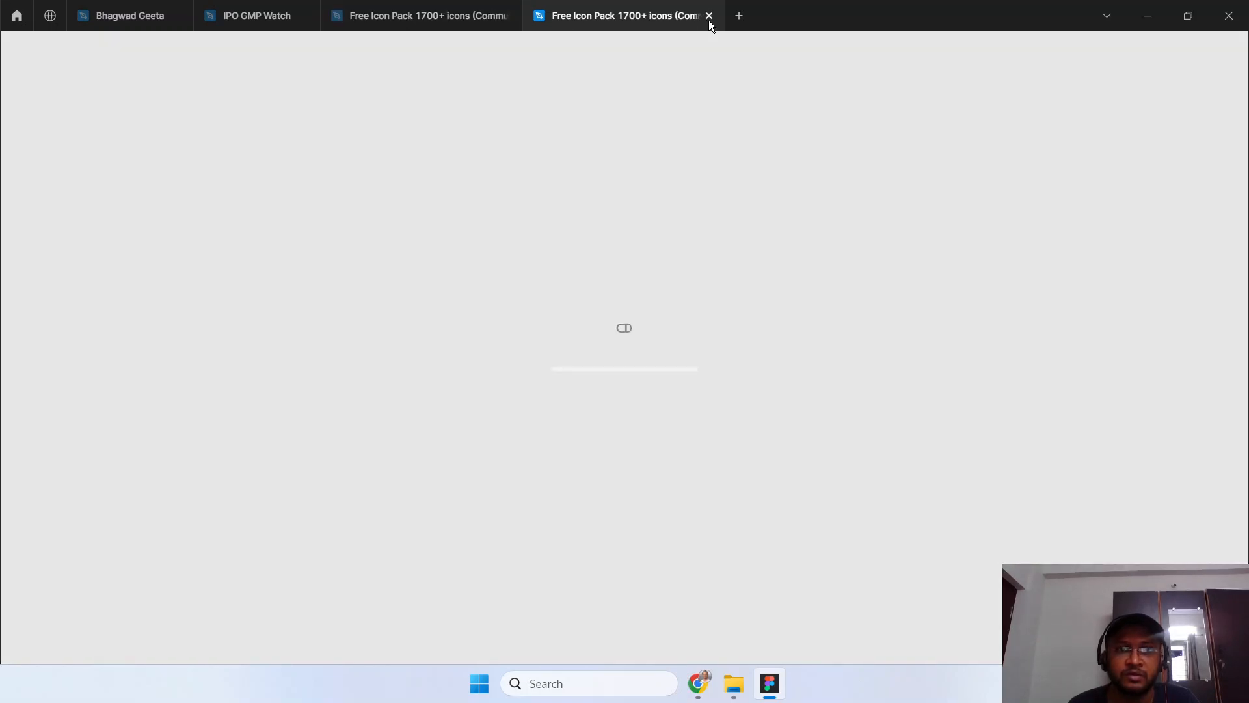
pyautogui.click(507, 15)
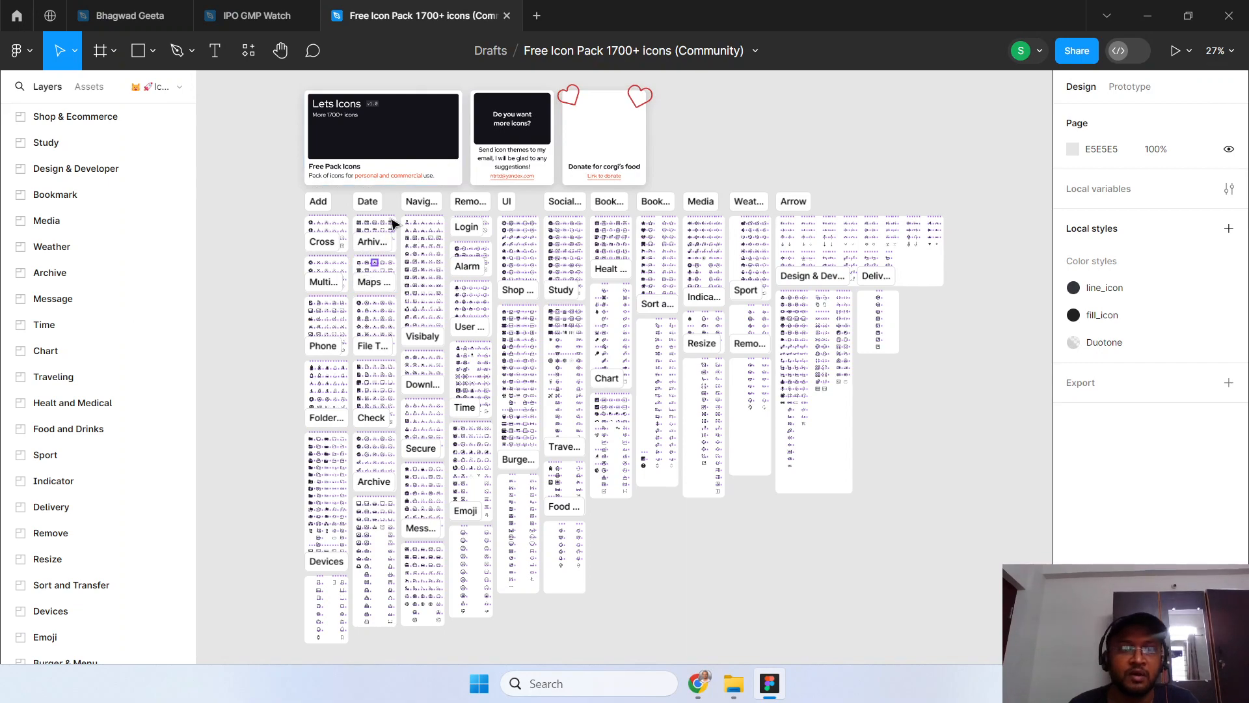
# Look through the icon categories in the icon pack, from Date and Navigator to Devices, Message and Emoji
pyautogui.scroll(6, 328, 312)
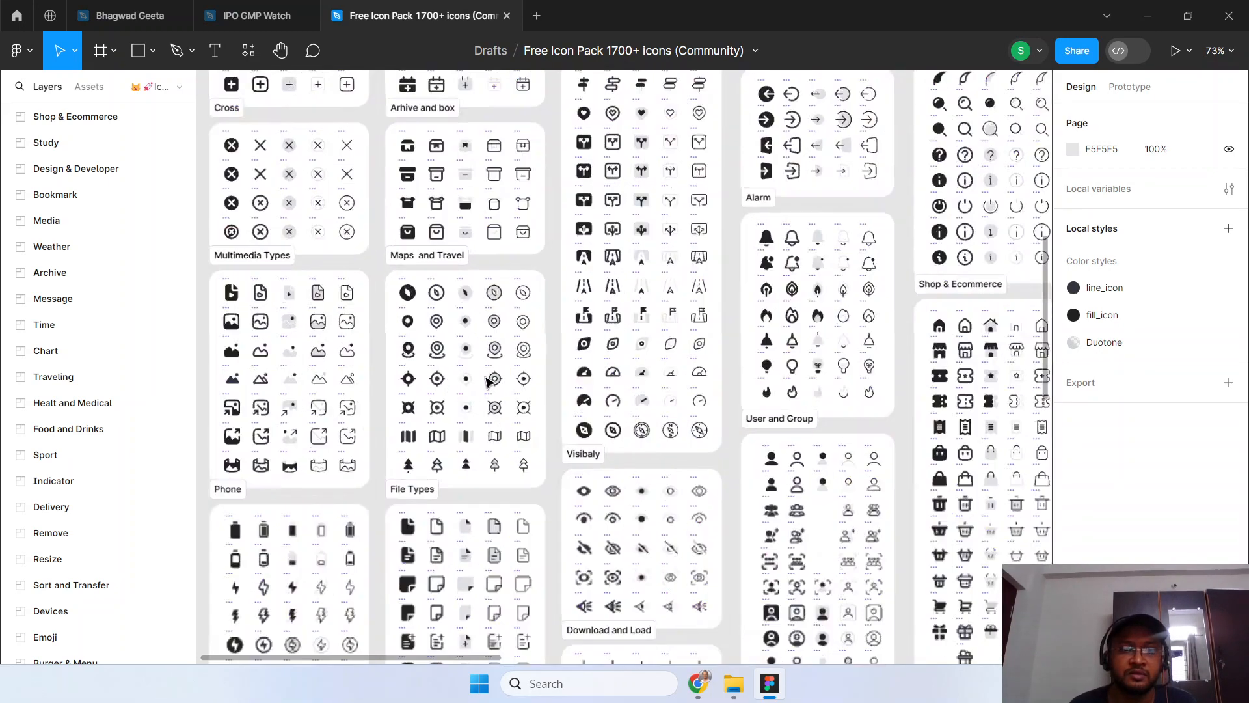
pyautogui.scroll(5, 488, 381)
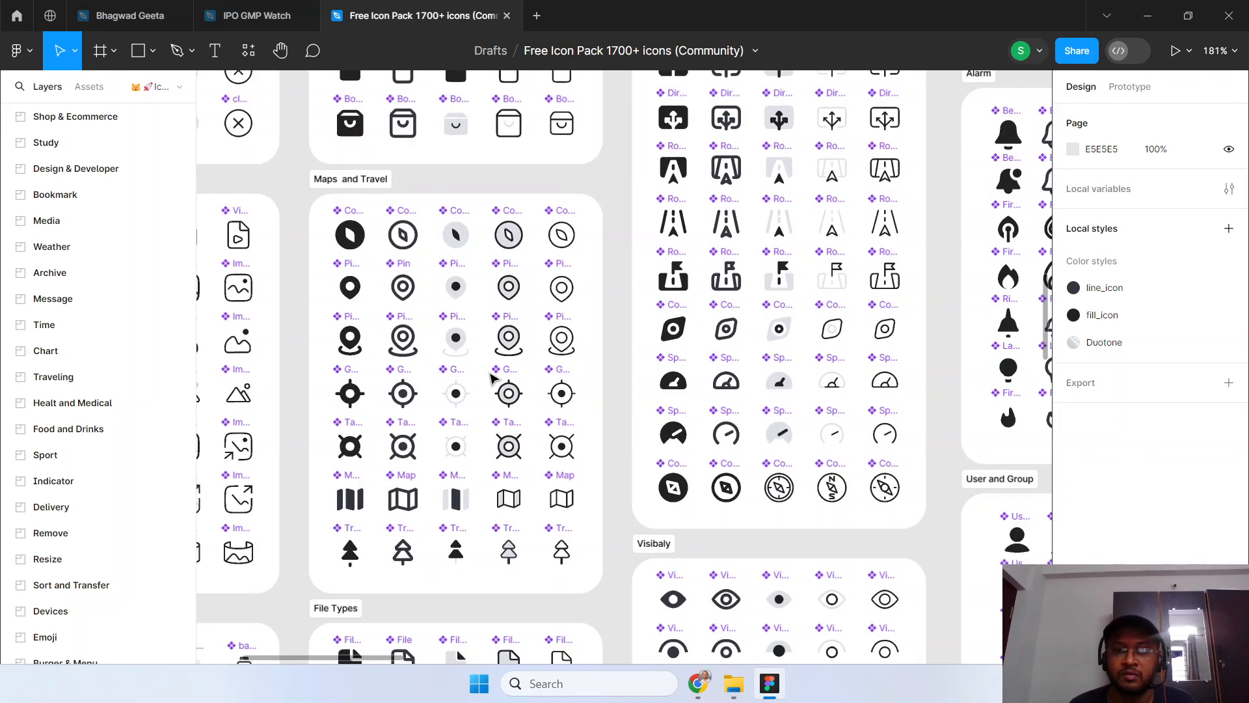
pyautogui.scroll(8, 491, 378)
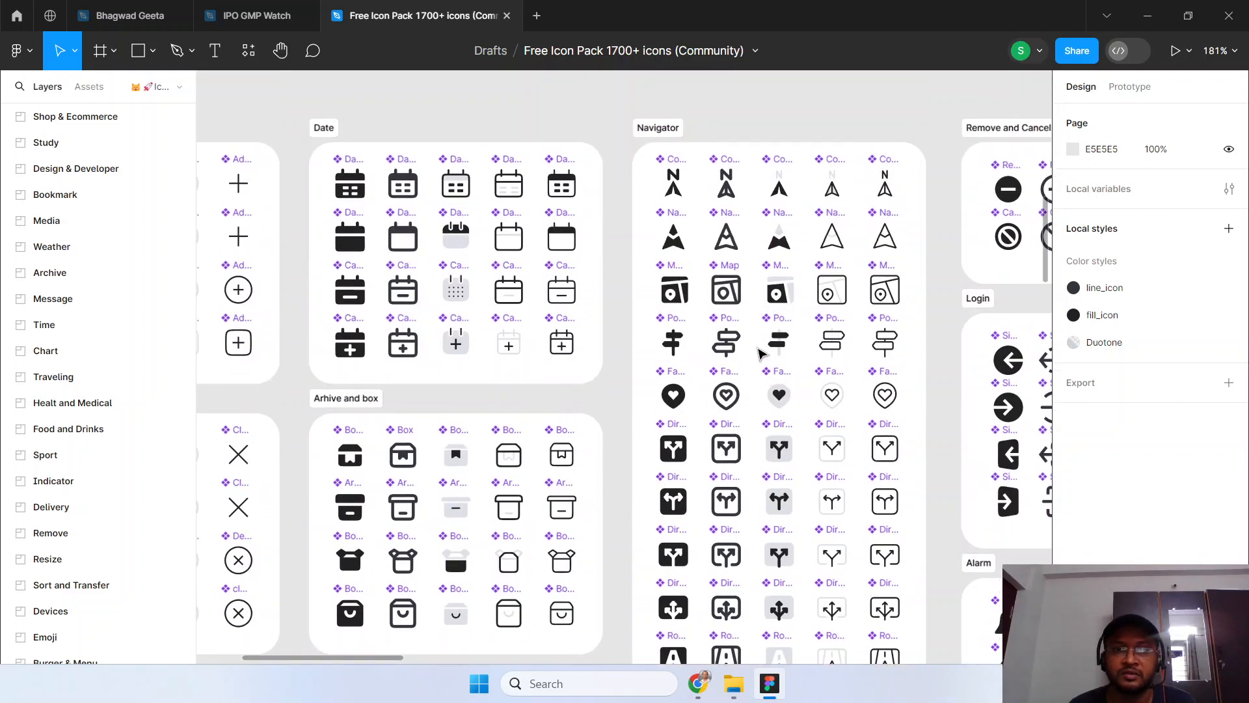
pyautogui.scroll(5, 759, 353)
pyautogui.scroll(-6, 759, 353)
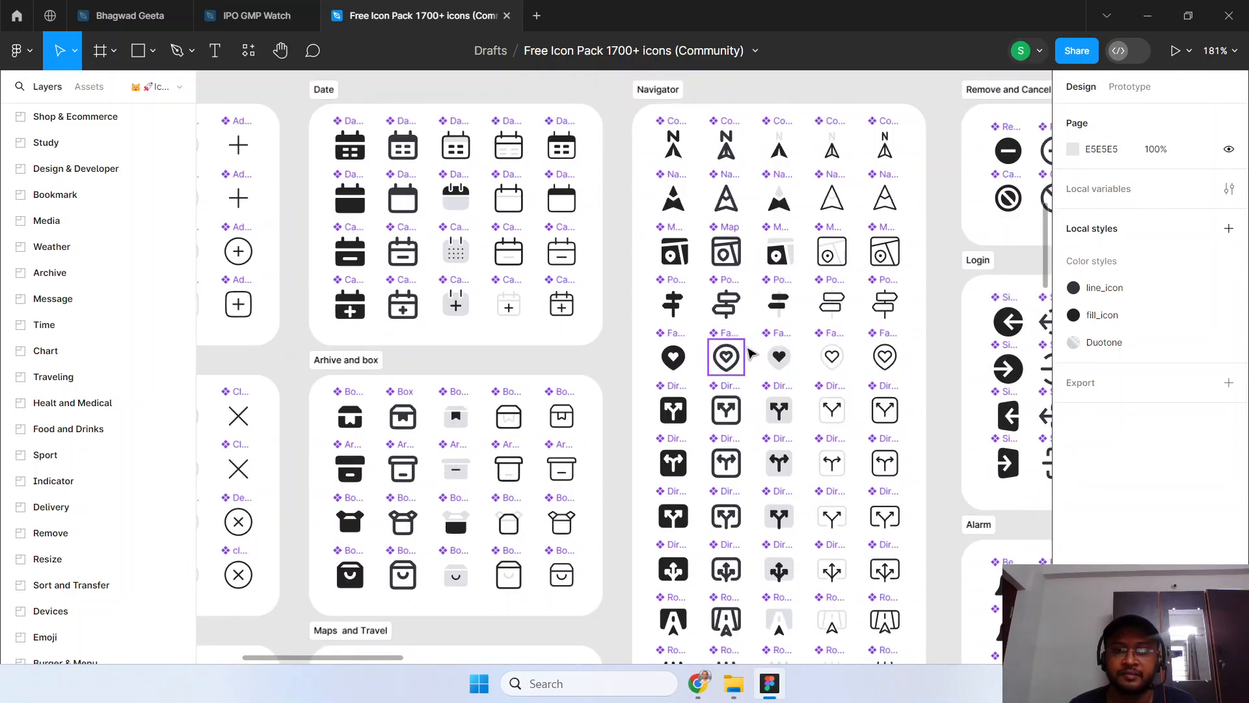
pyautogui.scroll(-3, 748, 349)
pyautogui.moveTo(882, 353); pyautogui.dragTo(555, 284)
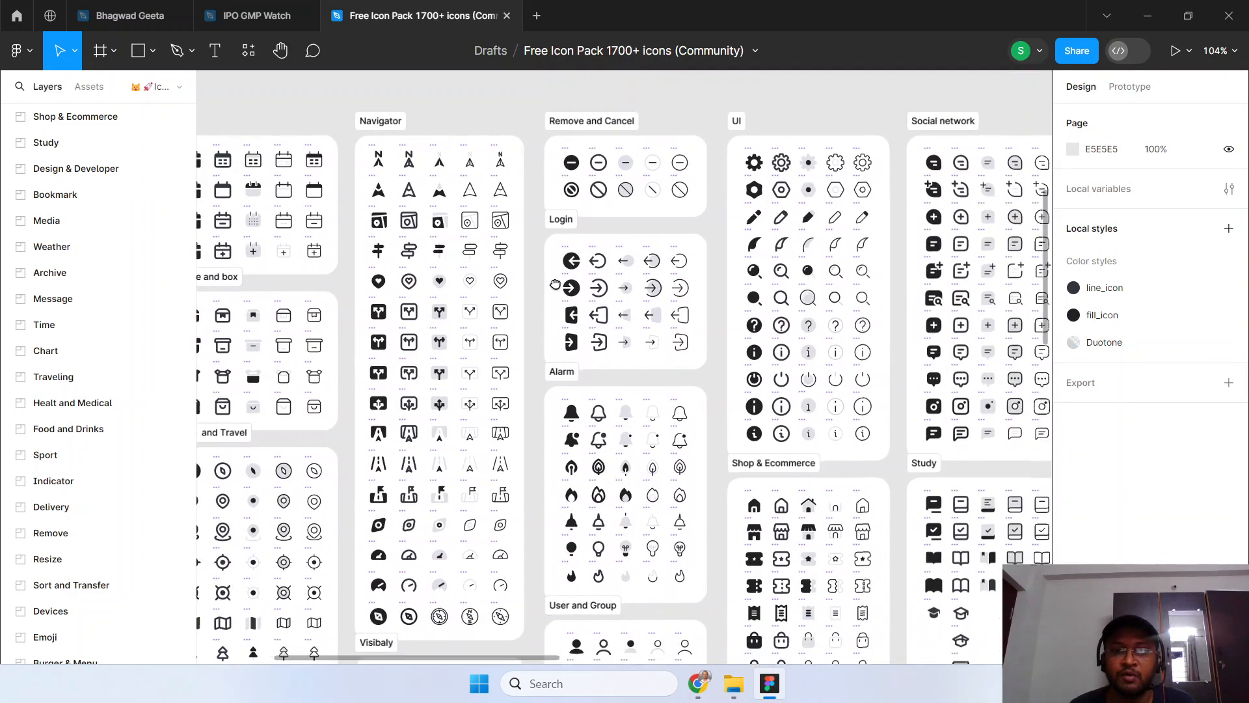
pyautogui.scroll(-3, 555, 284)
pyautogui.hscroll(7, 555, 284)
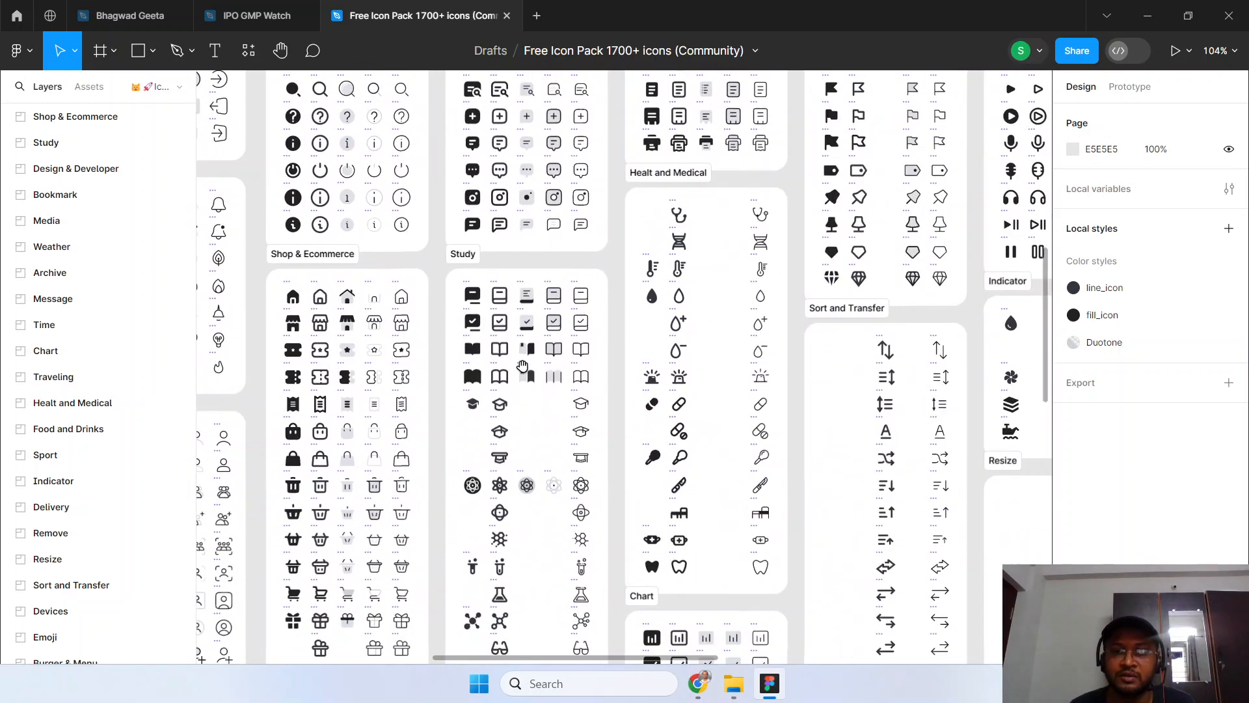
pyautogui.scroll(-6, 522, 366)
pyautogui.hscroll(-8, 522, 366)
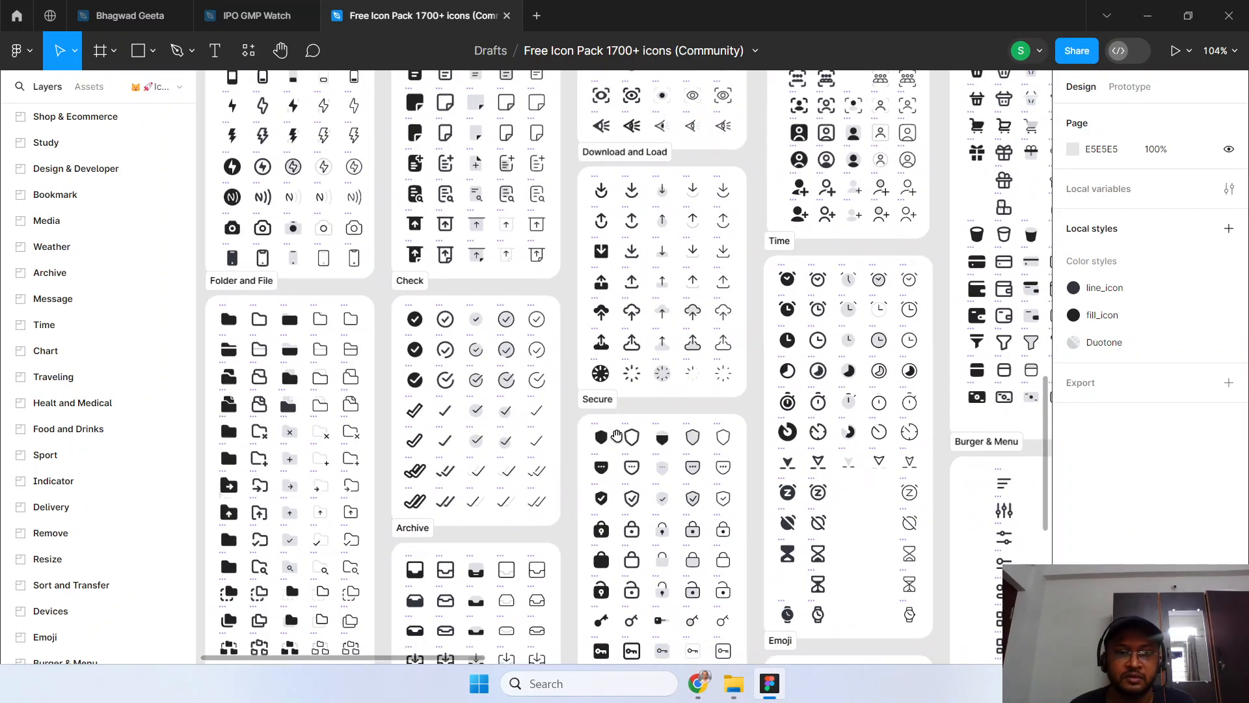
pyautogui.scroll(-8, 616, 436)
pyautogui.hscroll(-2, 616, 436)
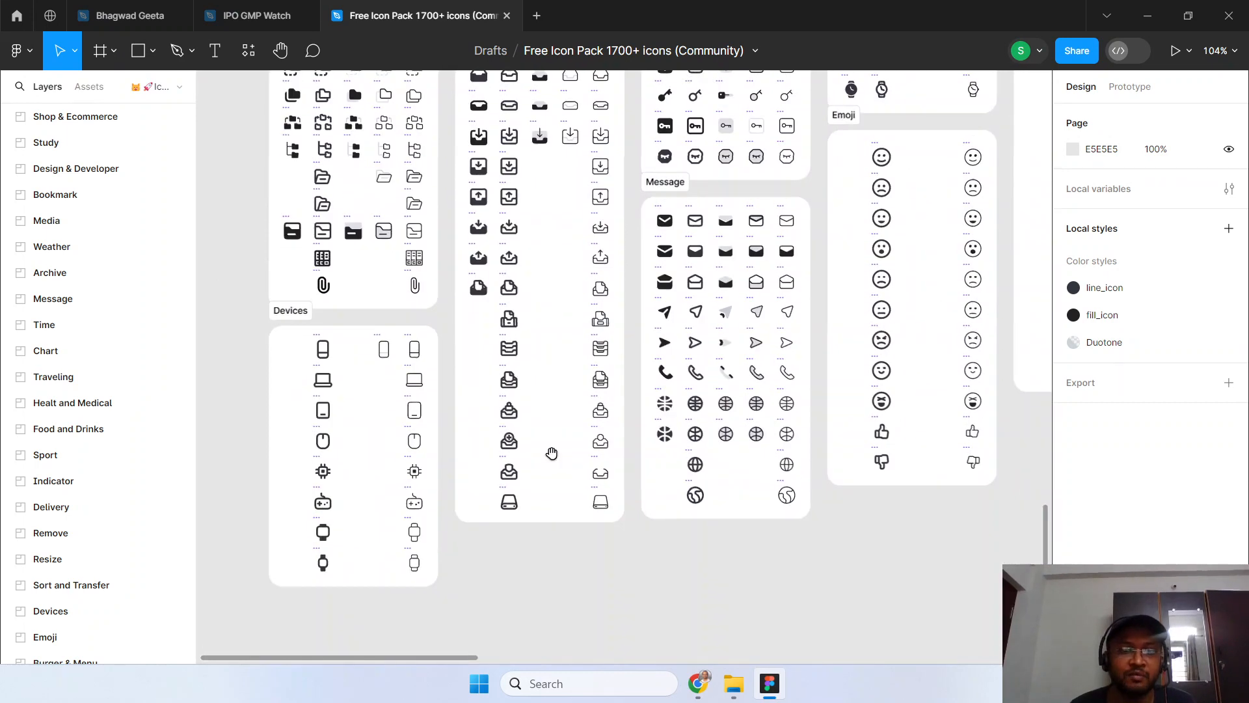
pyautogui.scroll(-1, 552, 453)
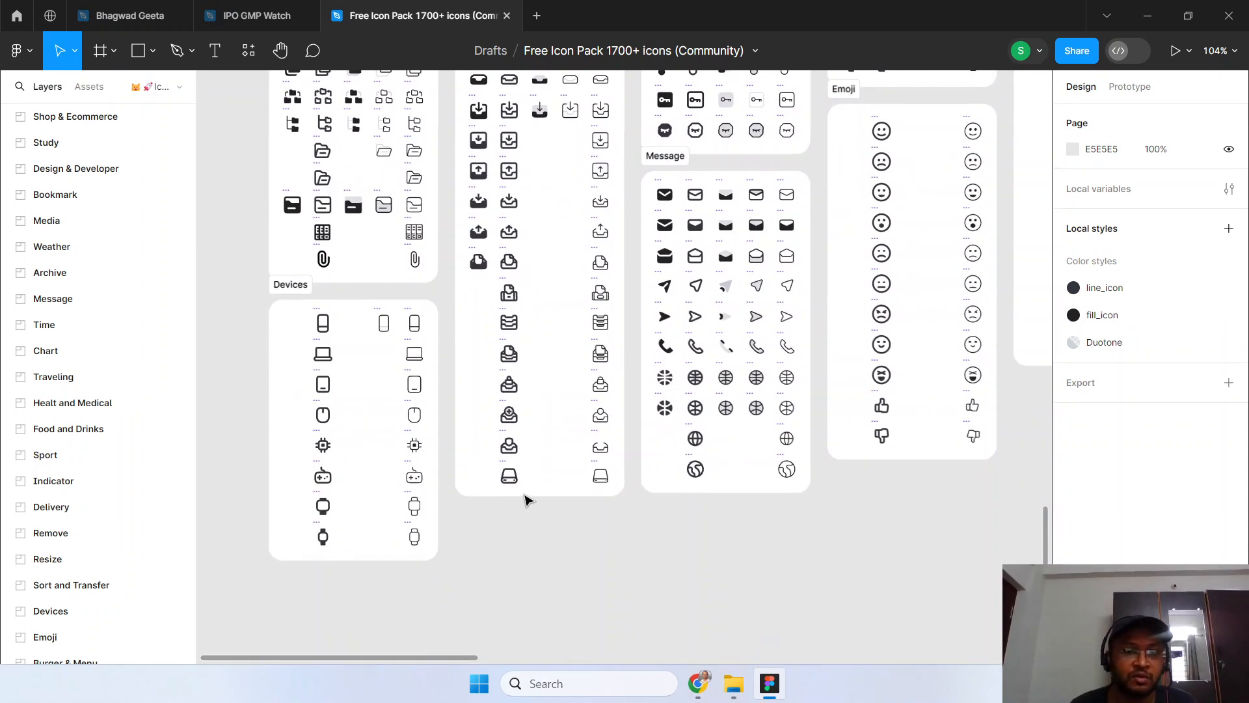
pyautogui.scroll(-10, 525, 499)
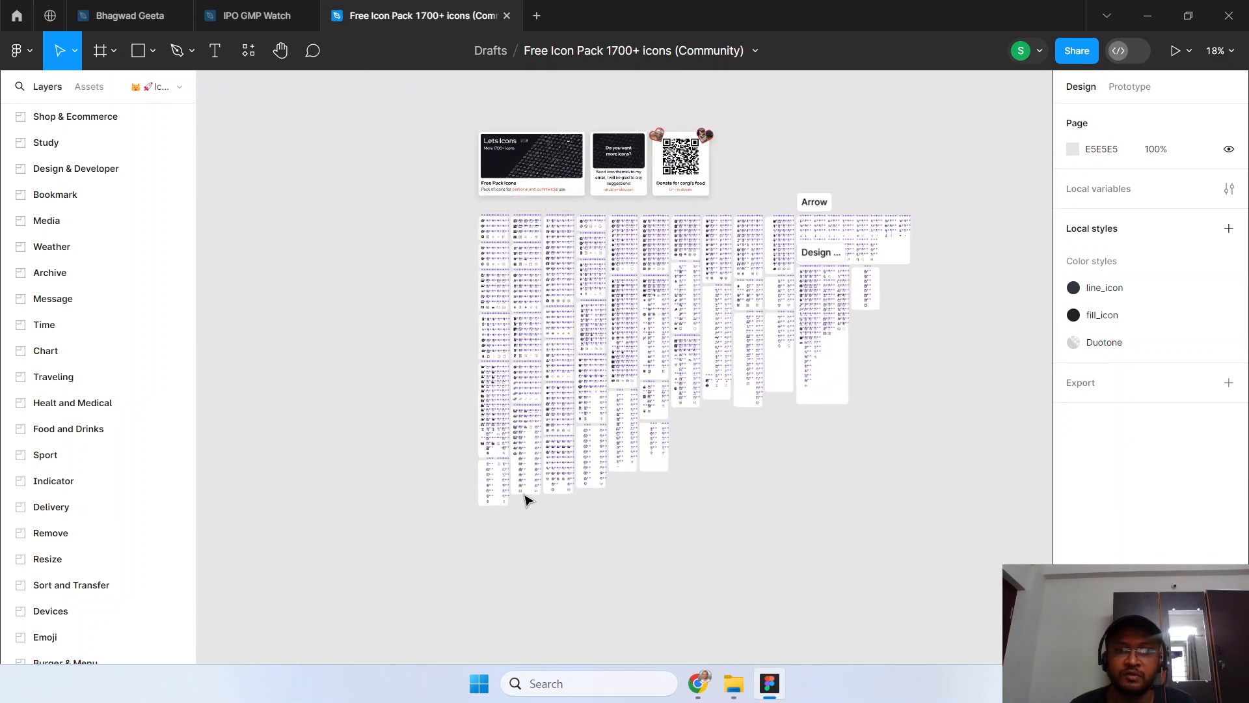
# Copy all the icon frames in the icon pack file and switch to the IPO GMP Watch file
pyautogui.hscroll(1, 836, 205)
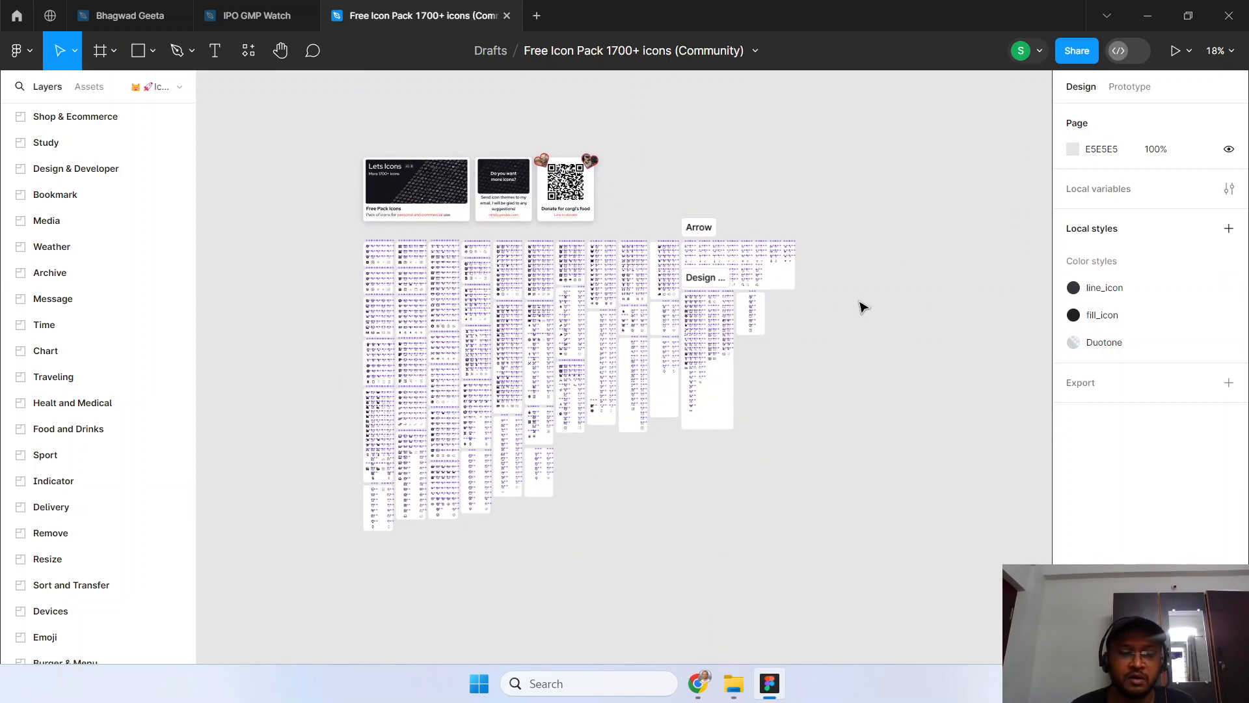
pyautogui.hotkey('ctrl', 'a')
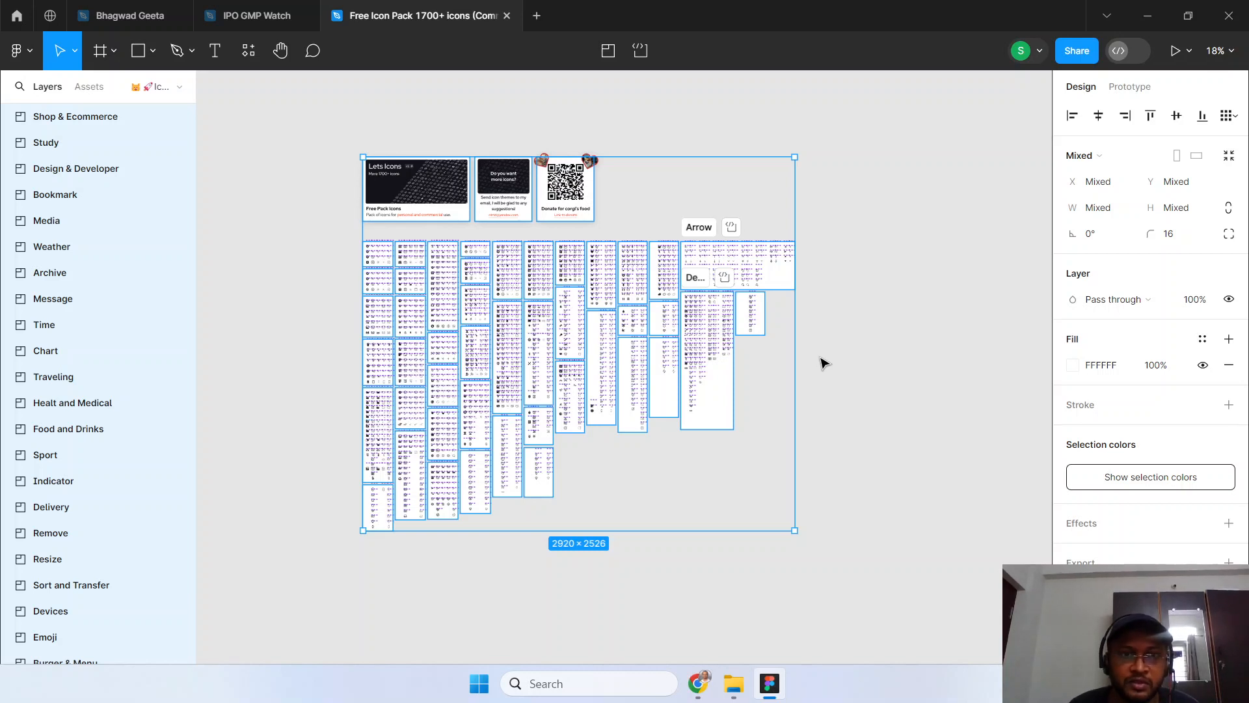
pyautogui.click(248, 16)
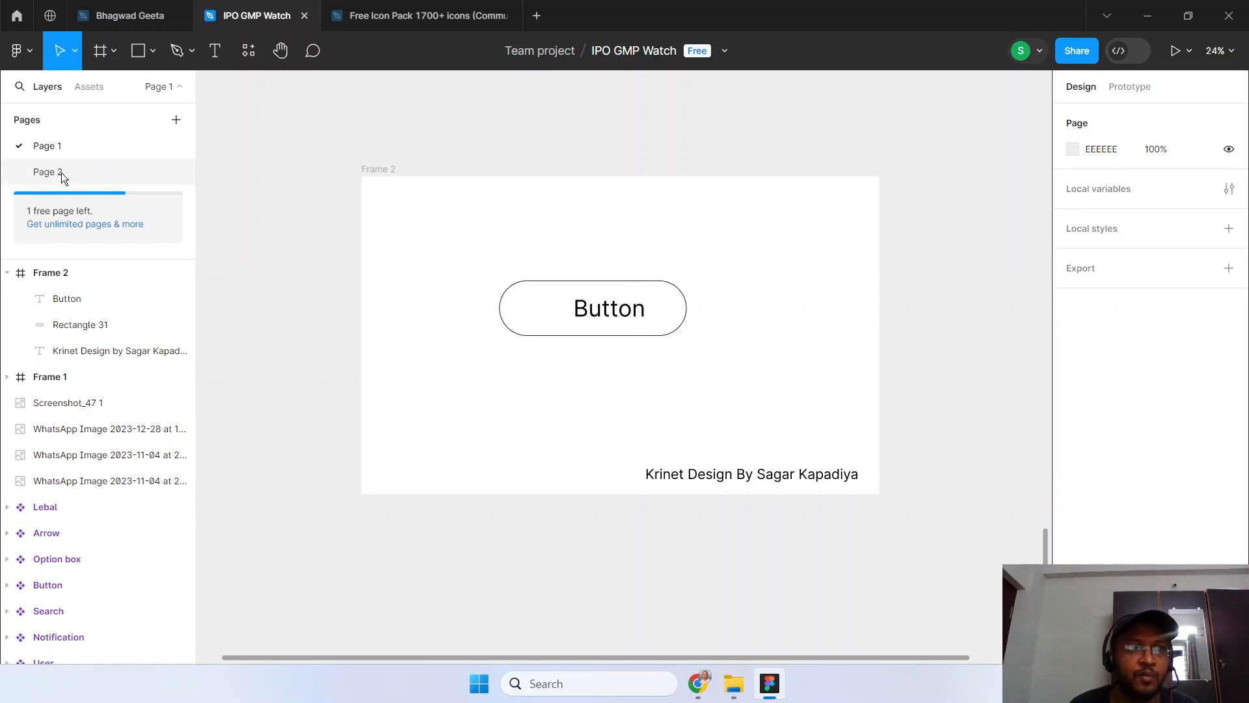
# Replace everything on Page 2 with the copied icon frames and clear the selection
pyautogui.click(61, 173)
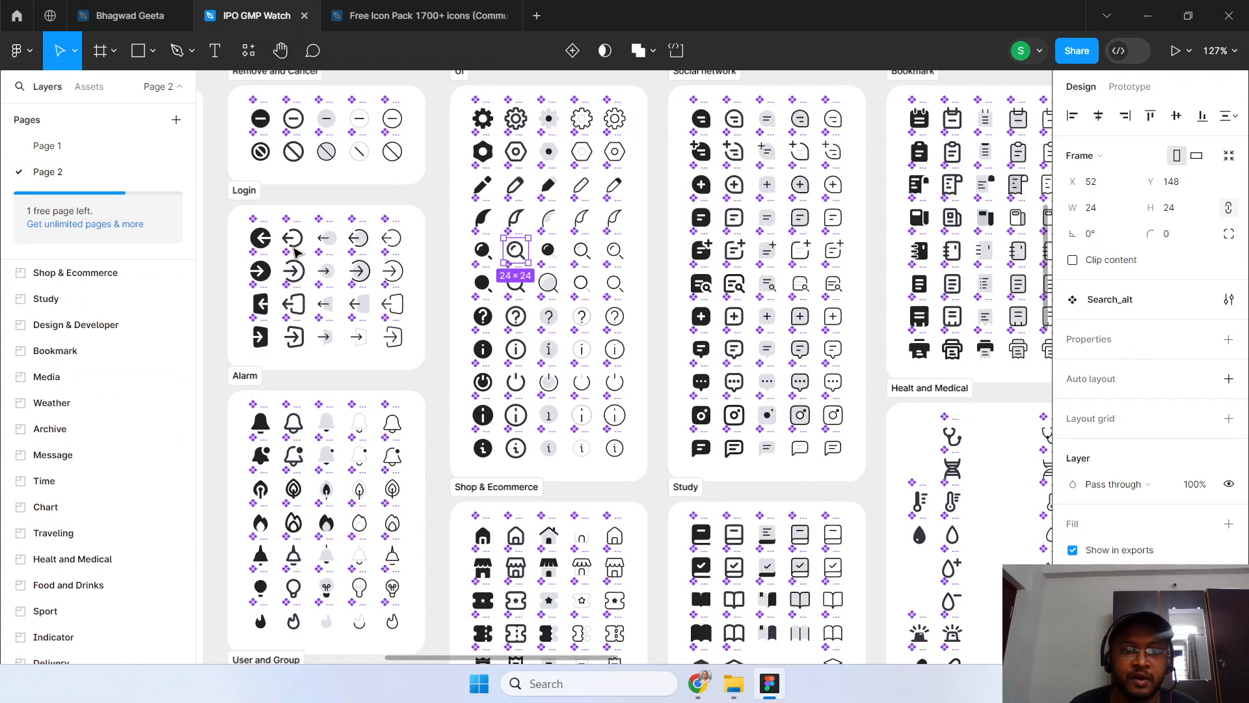
pyautogui.scroll(5, 454, 317)
pyautogui.scroll(-5, 453, 318)
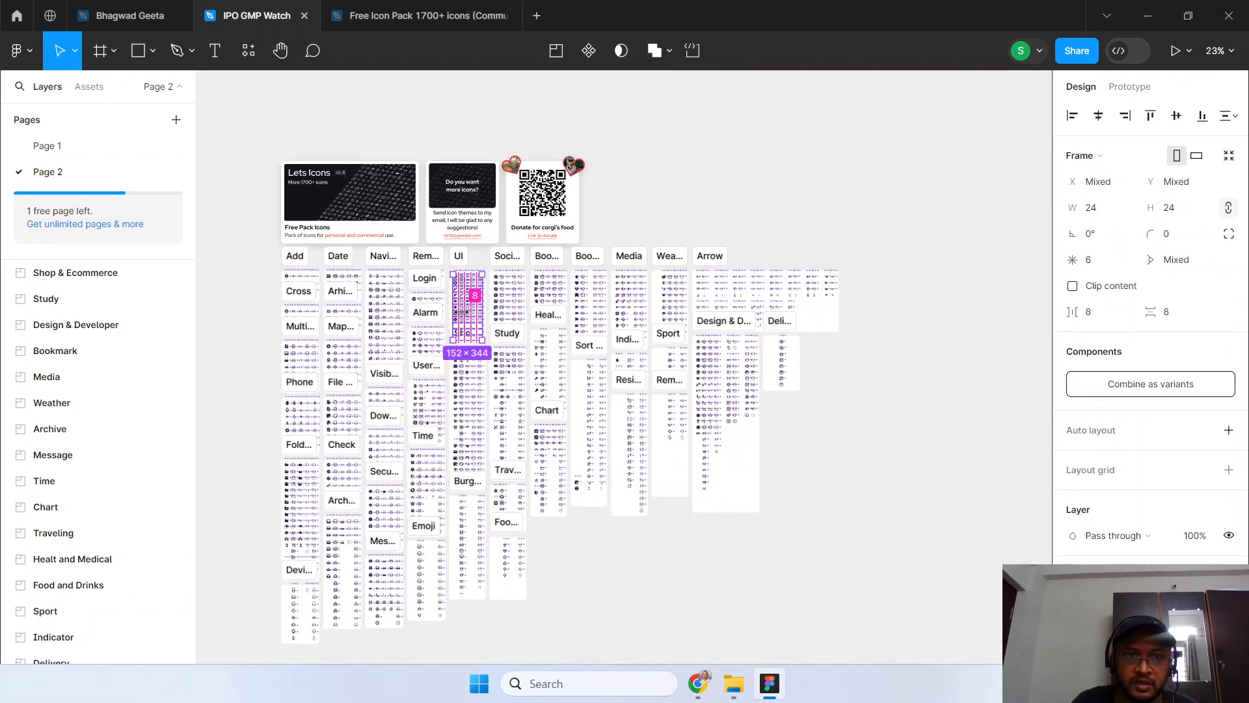
pyautogui.click(845, 175)
pyautogui.hotkey('ctrl', 'a')
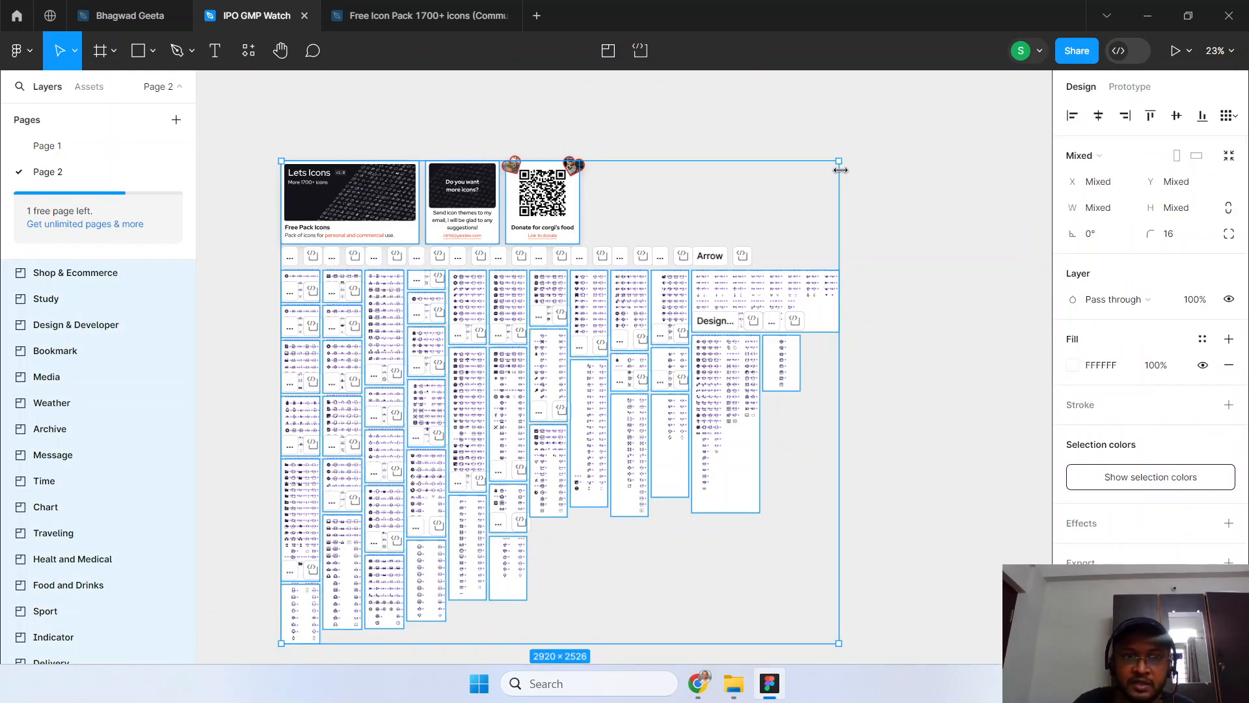
pyautogui.press('Delete')
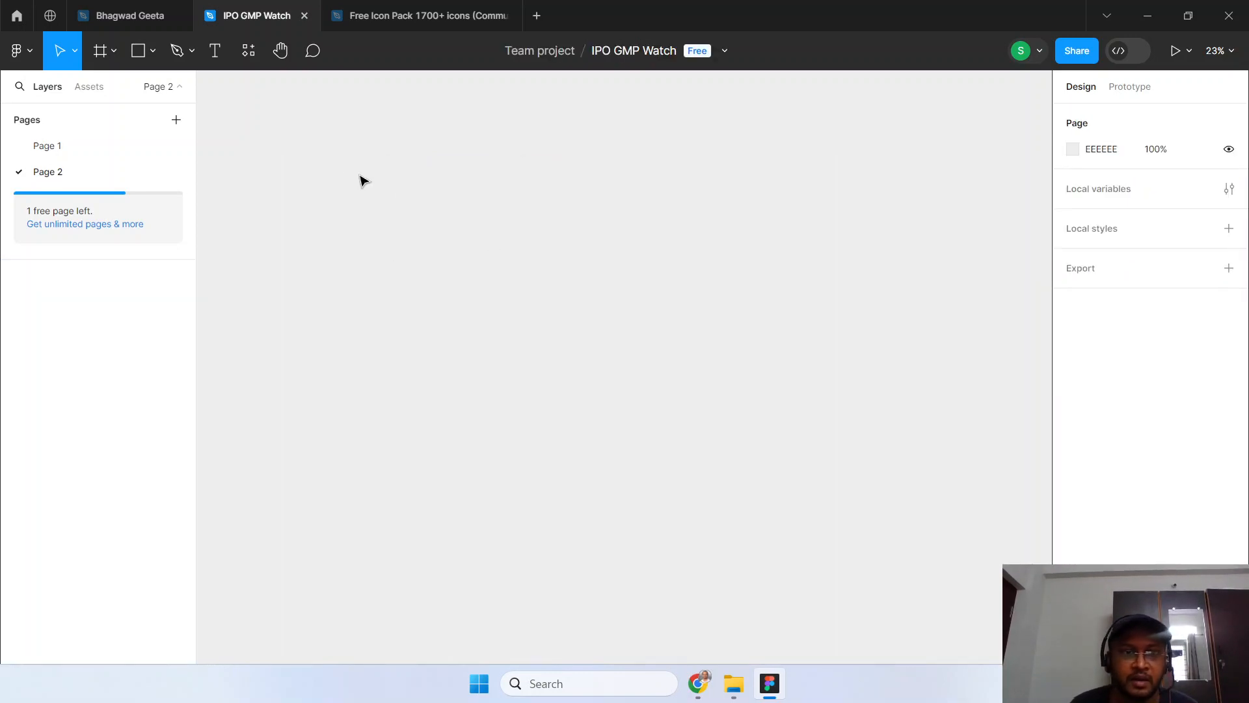
pyautogui.hotkey('ctrl', 'v')
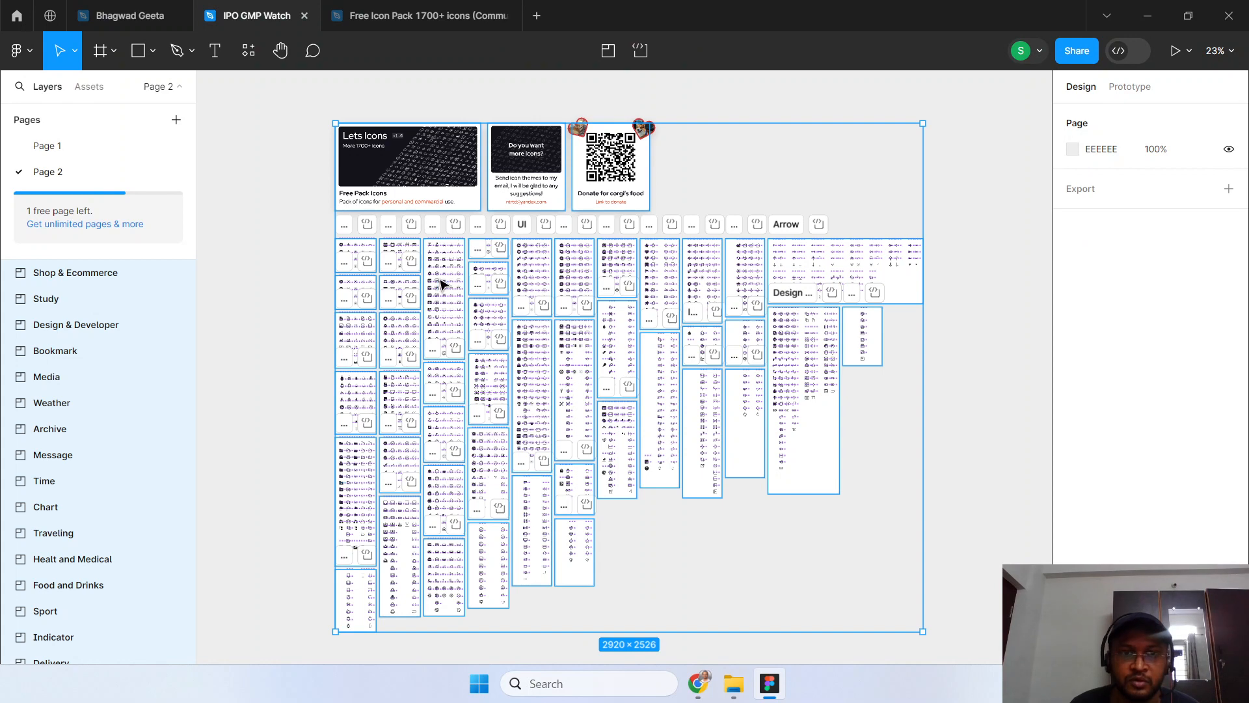
pyautogui.click(273, 242)
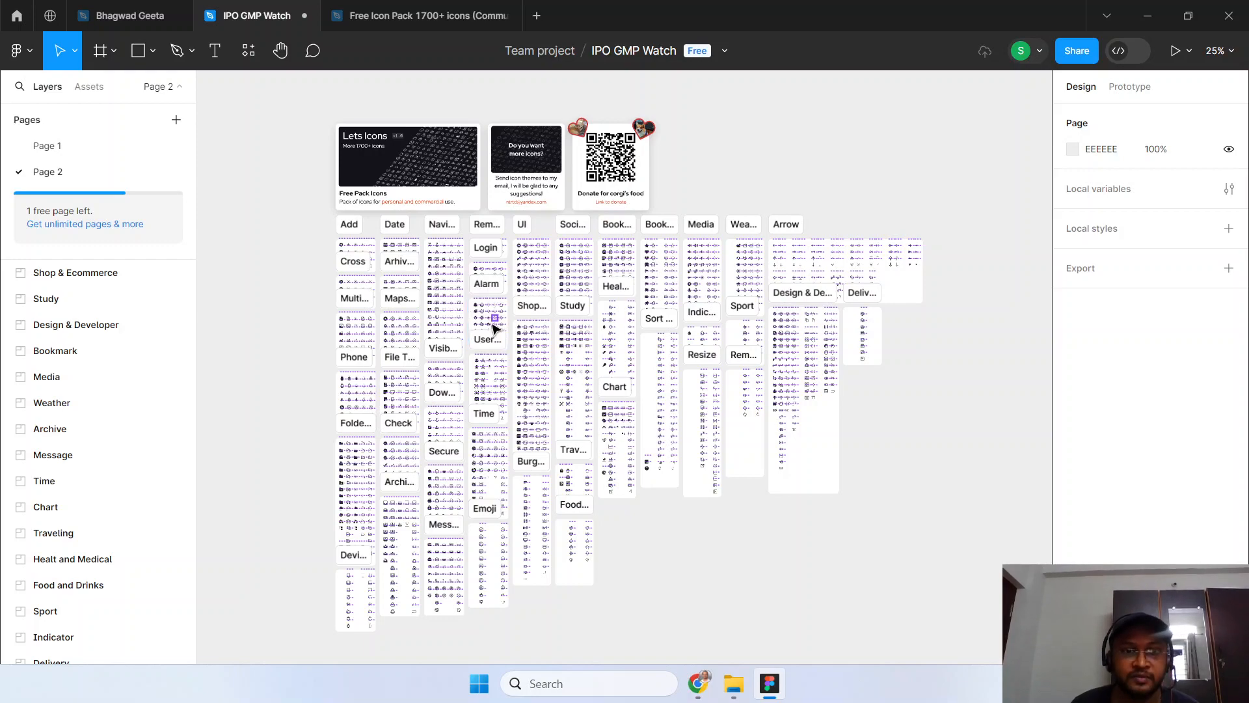
# Copy the Home_fill icon from the Shop & Ecommerce group on Page 2 and paste it into Frame 2 on Page 1
pyautogui.scroll(2, 490, 326)
pyautogui.scroll(10, 490, 335)
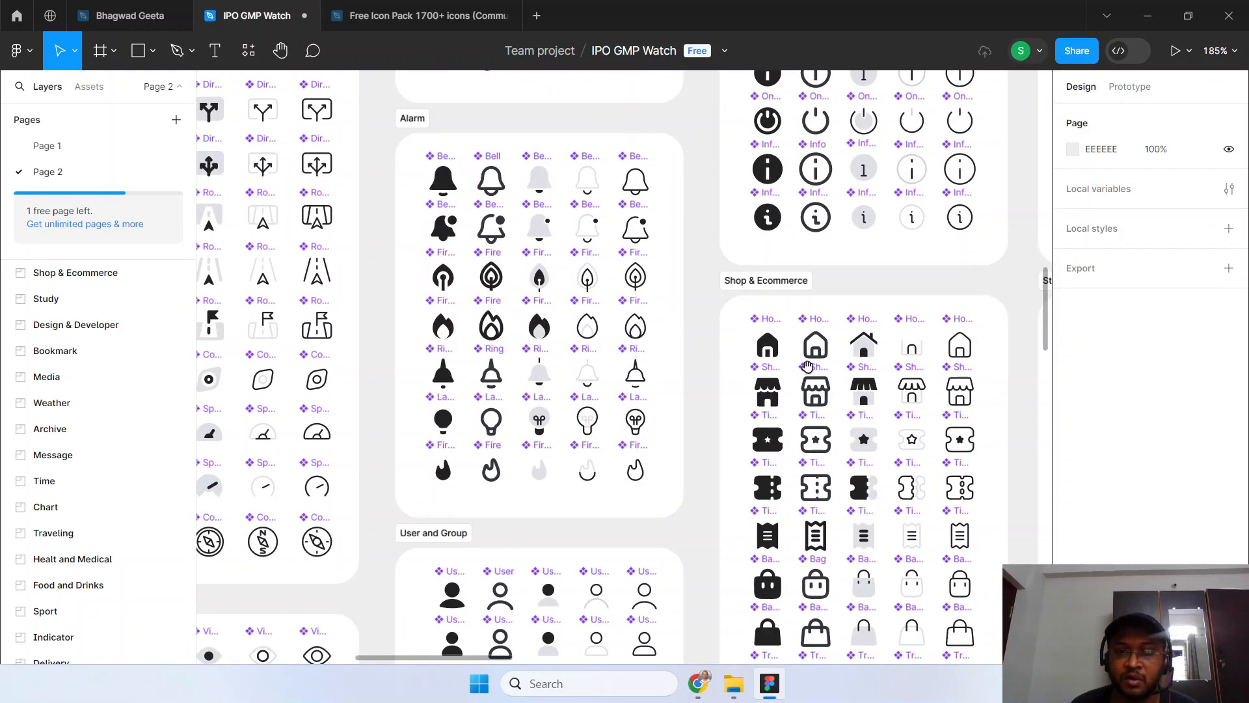
pyautogui.moveTo(806, 365); pyautogui.dragTo(561, 351)
pyautogui.click(532, 345)
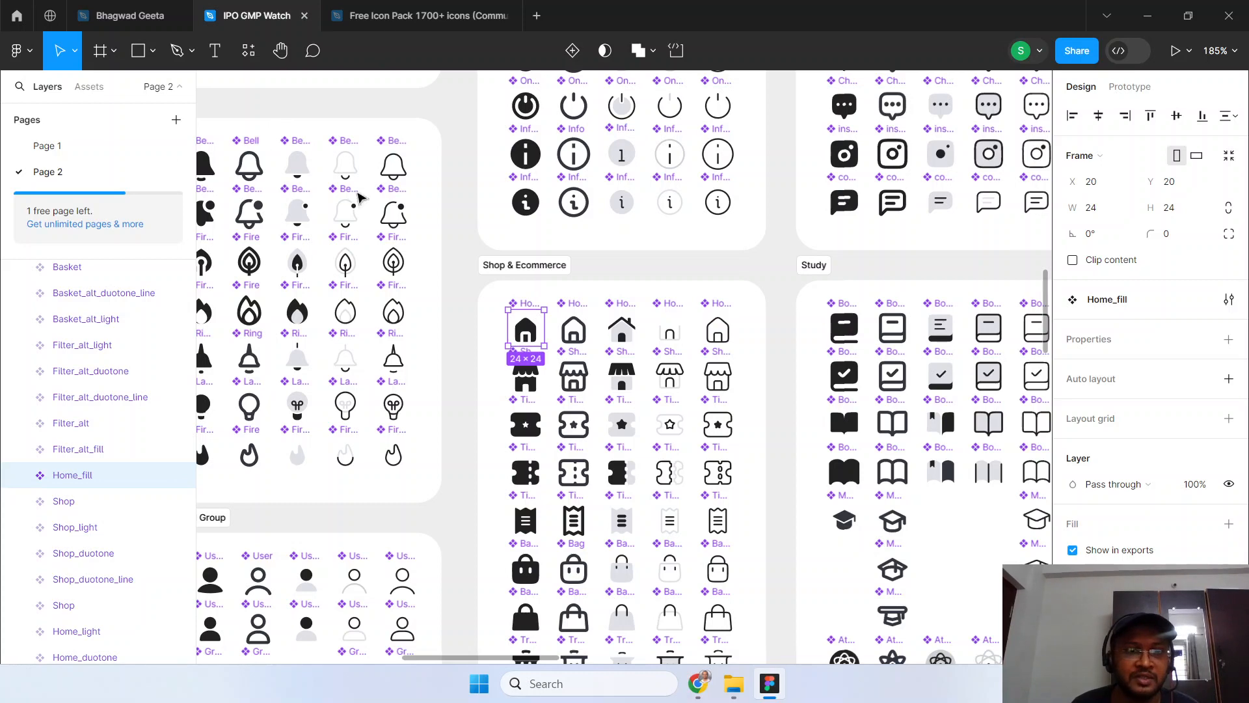
pyautogui.click(84, 146)
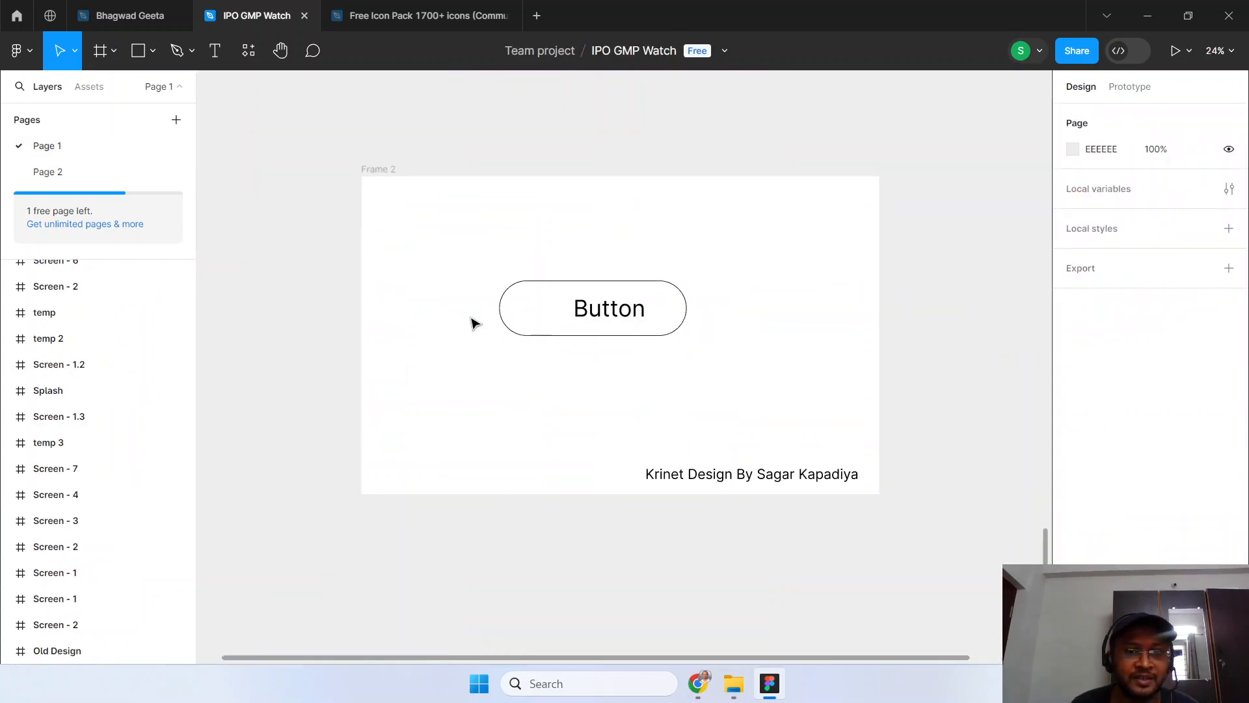
pyautogui.click(605, 311)
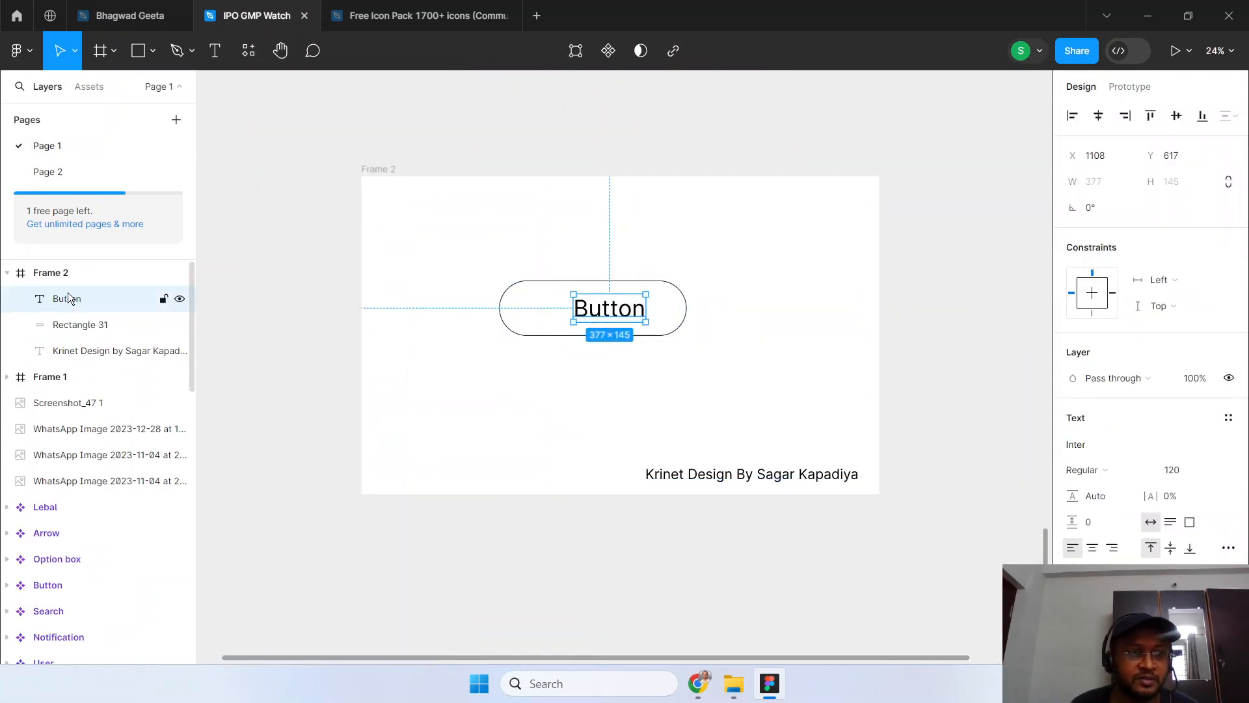
pyautogui.hotkey('ctrl', 'v')
pyautogui.scroll(5, 369, 163)
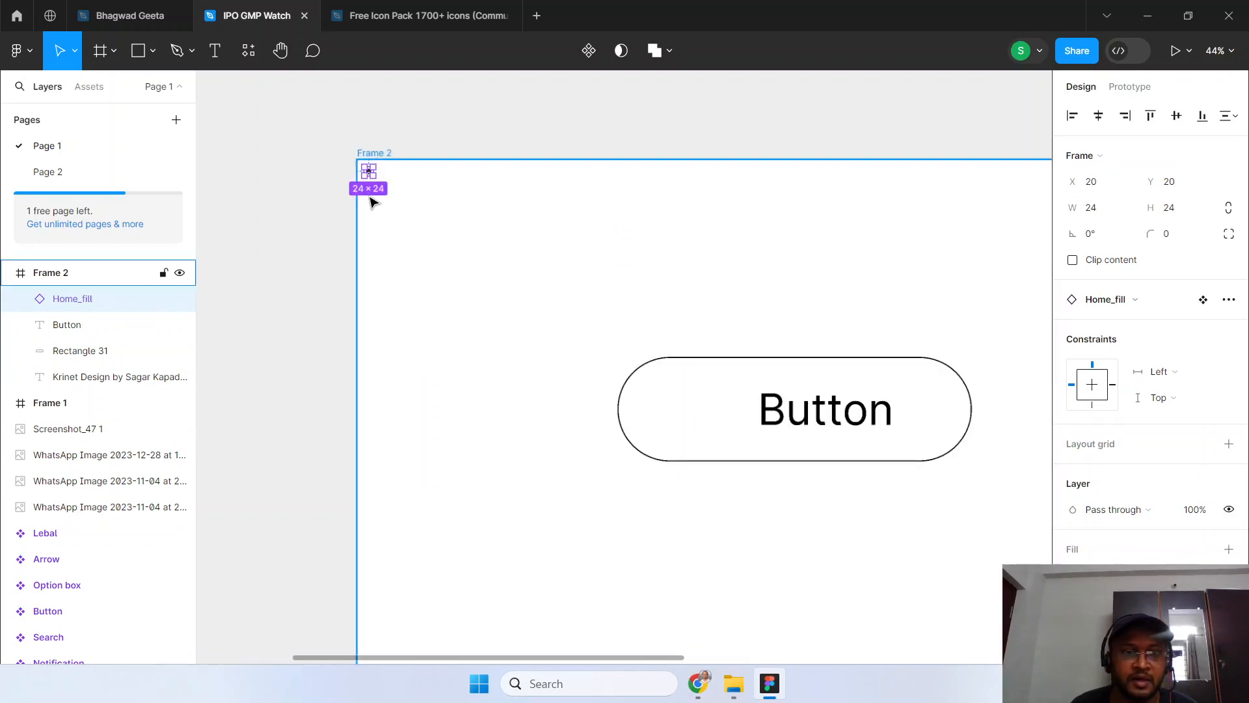
# Enlarge the Home_fill icon to about 154 × 154 and place it inside the pill outline, left of the "Button" text
pyautogui.moveTo(370, 162); pyautogui.dragTo(492, 245)
pyautogui.scroll(-5, 497, 329)
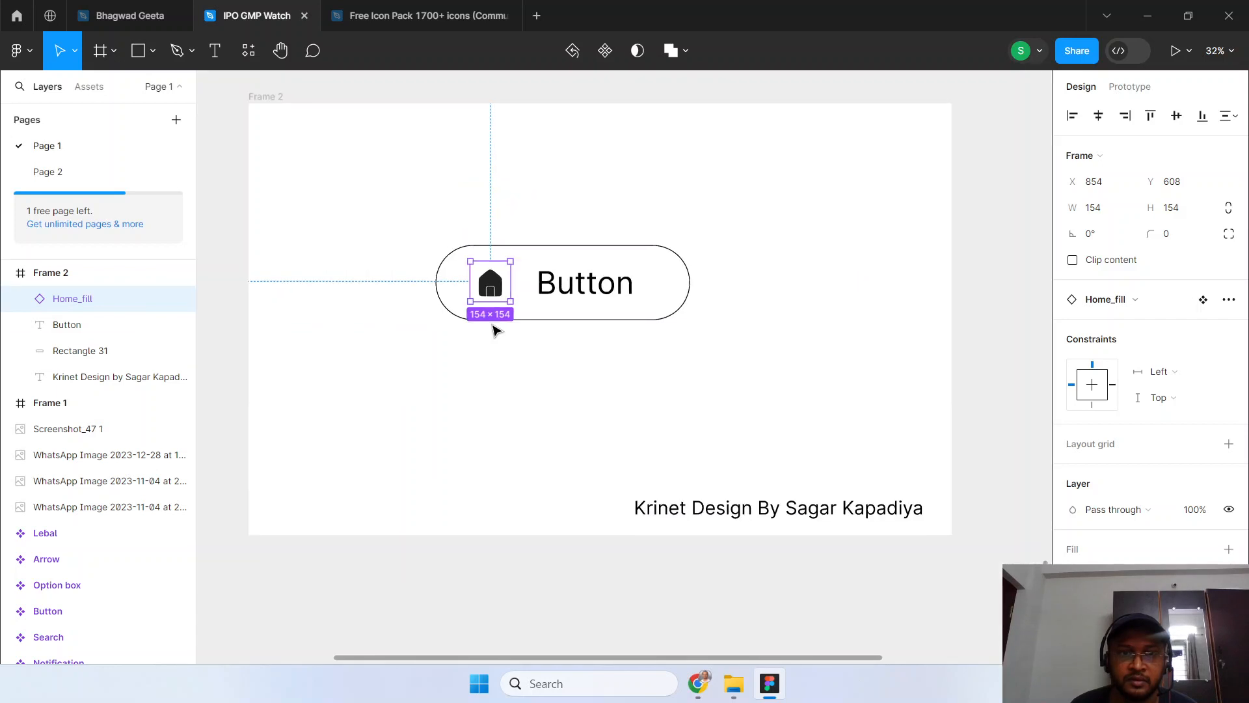
pyautogui.click(735, 355)
pyautogui.moveTo(735, 356); pyautogui.dragTo(653, 335)
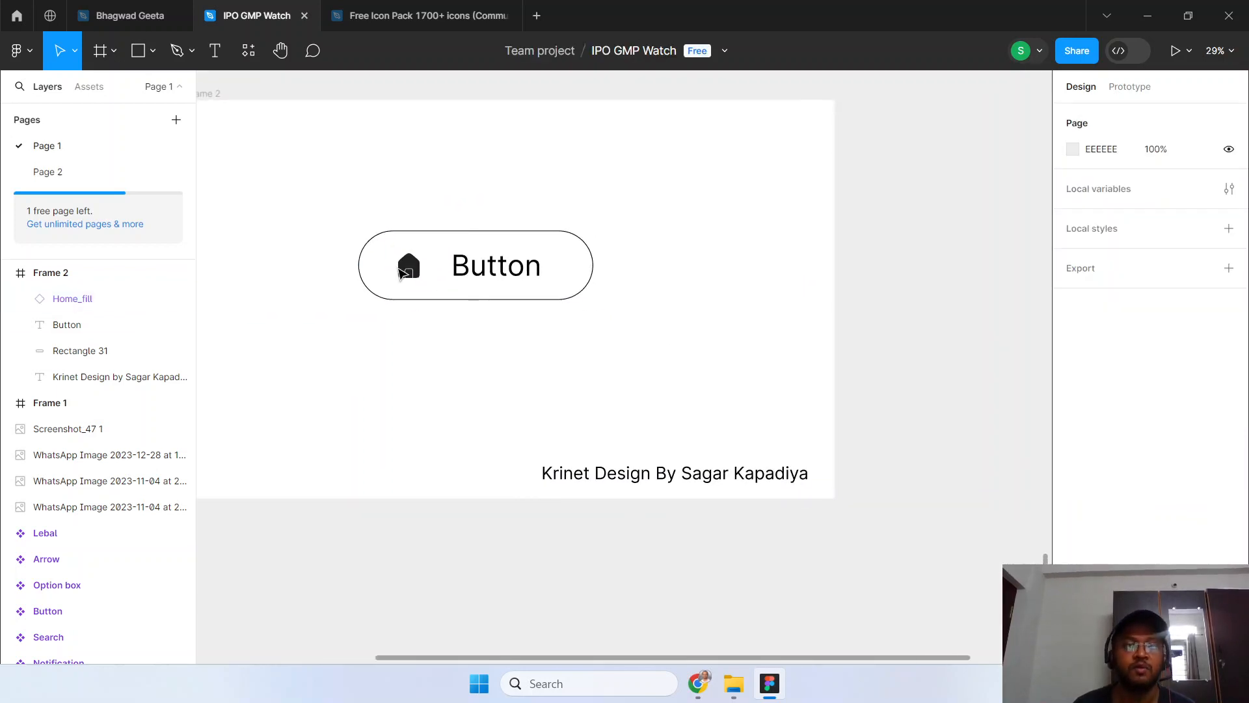
# Clear the selection in the icon pack file, return to the button design and swap its home icon for News_fill
pyautogui.click(410, 270)
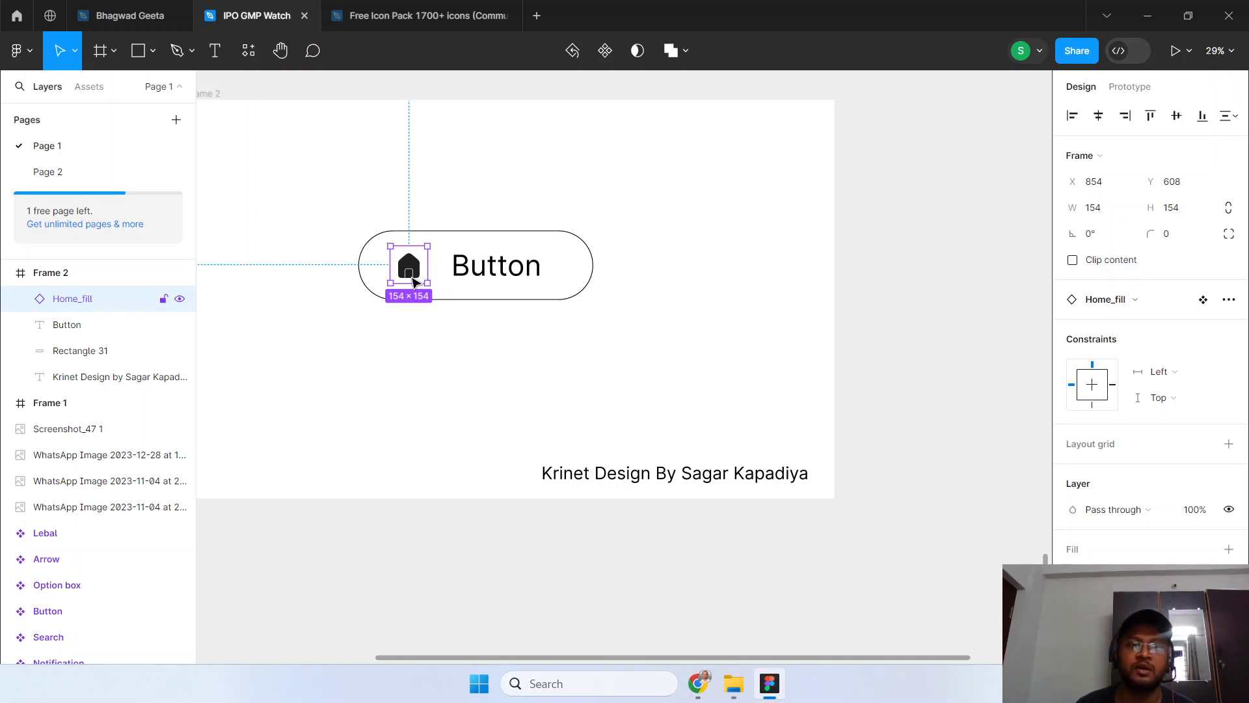
pyautogui.hotkey('ctrl', 'Tab')
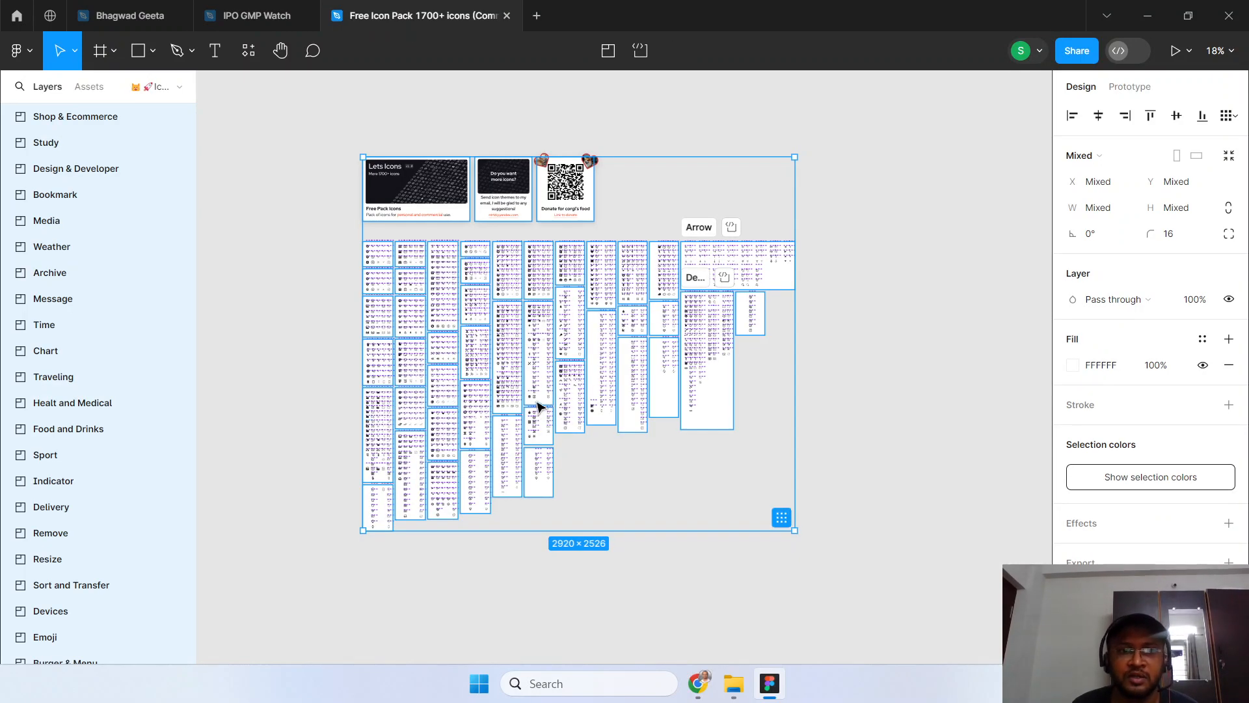
pyautogui.click(958, 282)
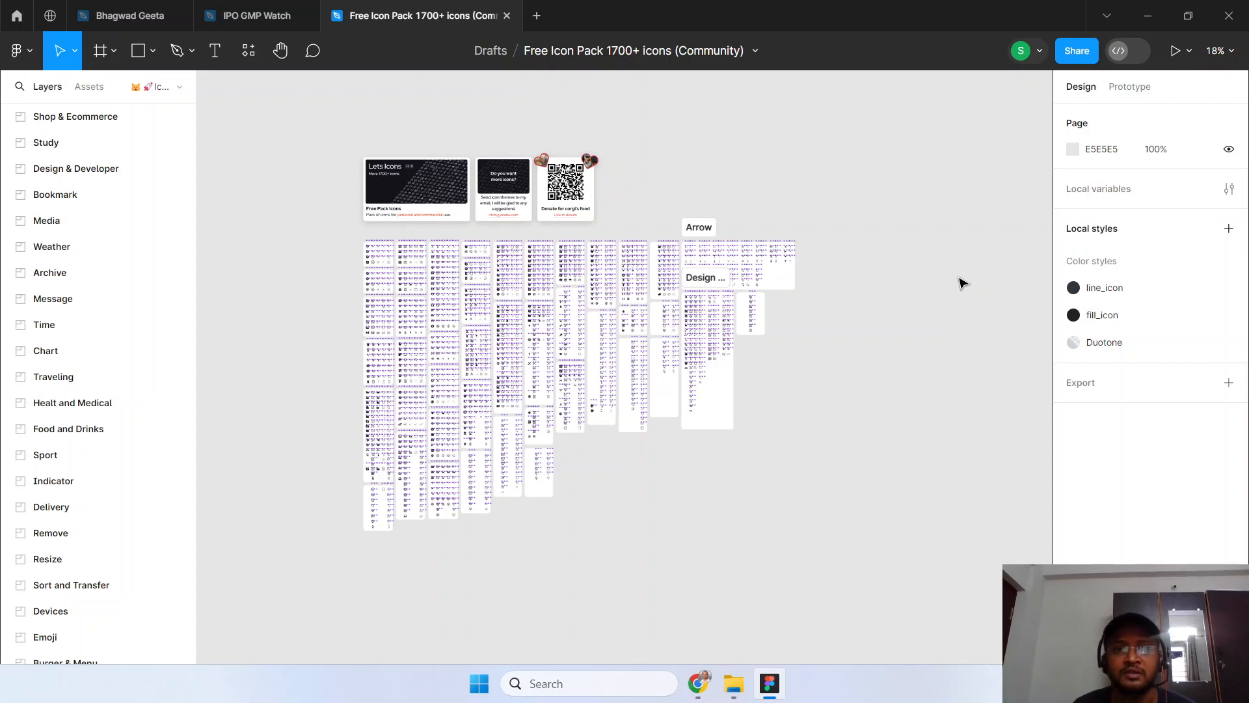
pyautogui.click(259, 17)
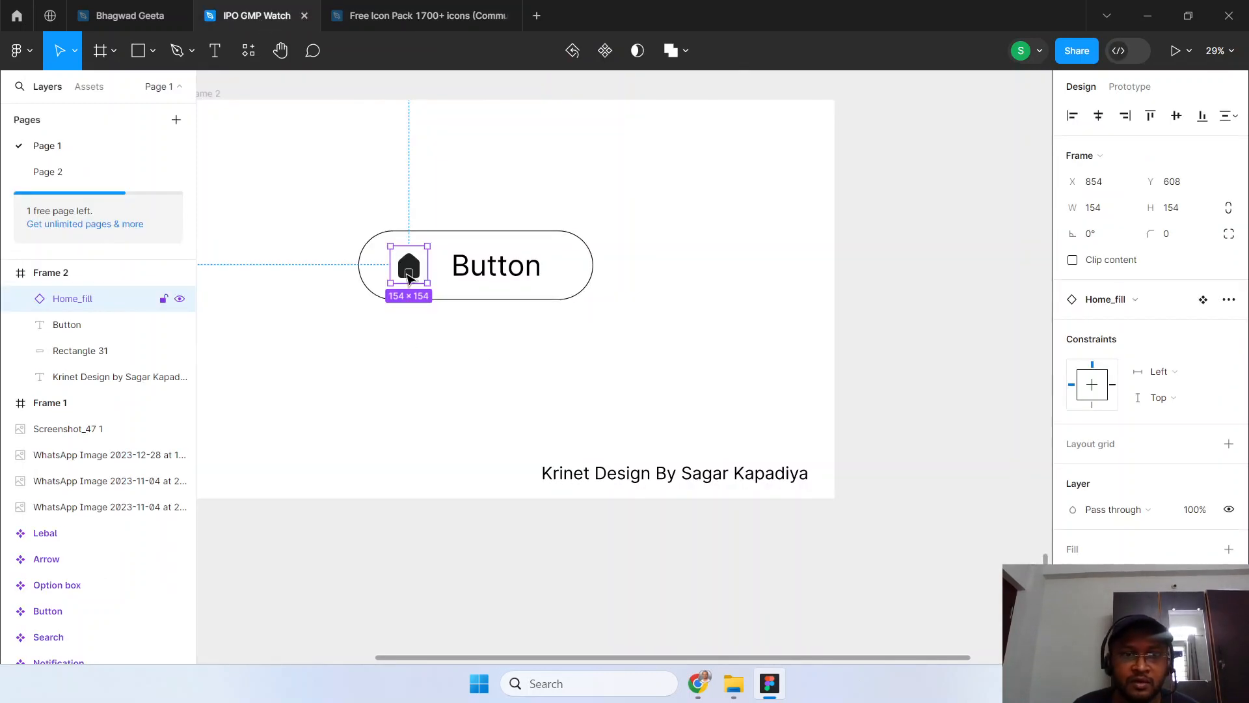
pyautogui.click(1149, 299)
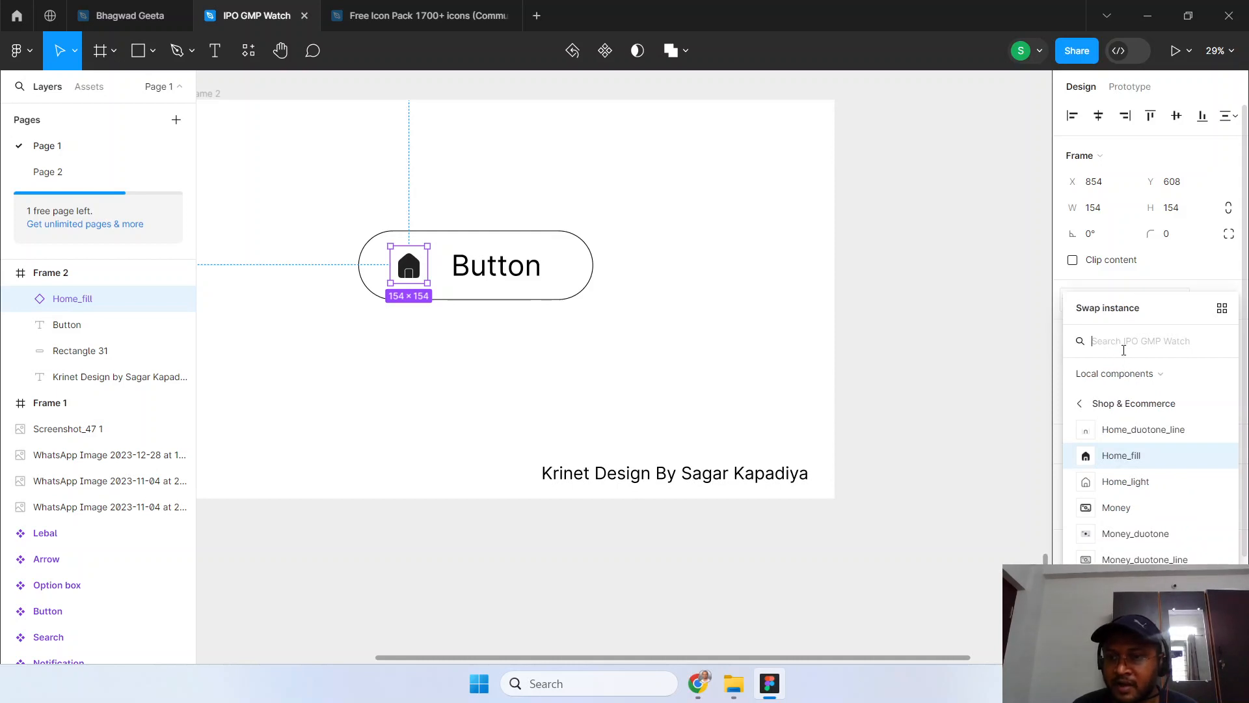
pyautogui.scroll(-2, 1126, 498)
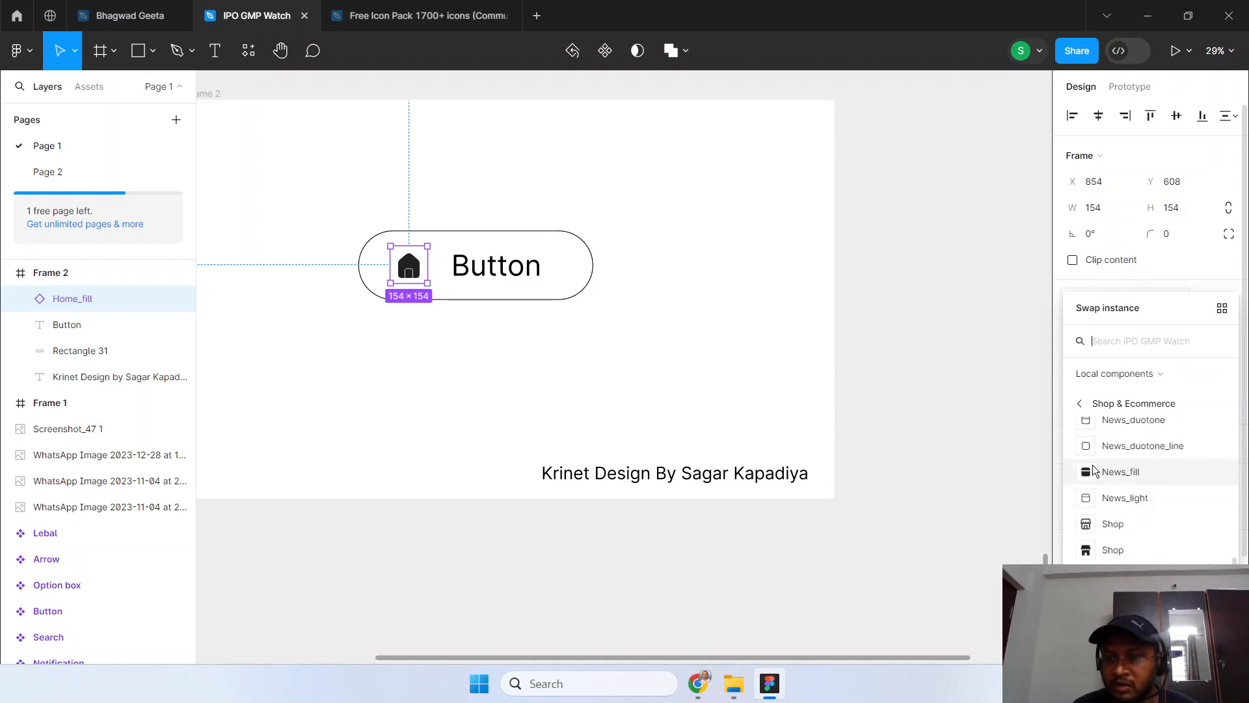
pyautogui.click(1119, 472)
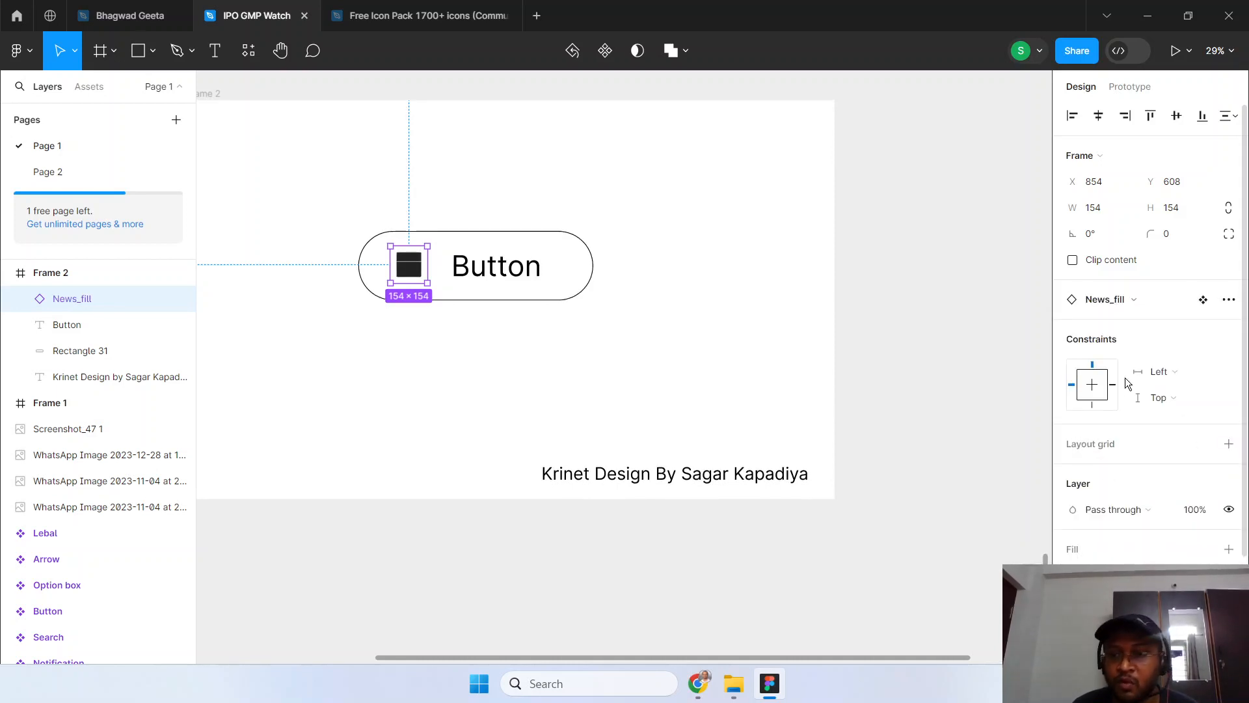
# Swap the button's icon instance for Ticket from the Shop & Ecommerce components
pyautogui.click(1129, 302)
pyautogui.scroll(-3, 1132, 478)
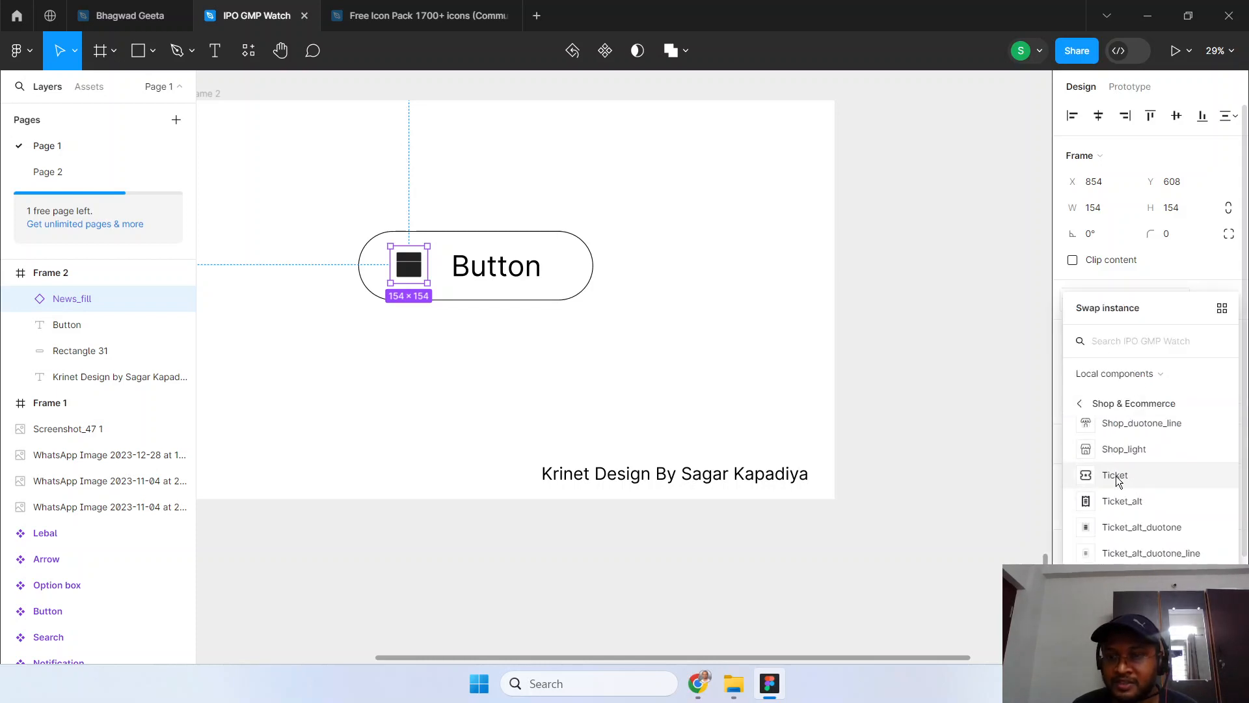
pyautogui.click(1110, 474)
# Search the local components for "not" and swap the button's ticket icon for notebook_fill
pyautogui.scroll(-2, 1120, 404)
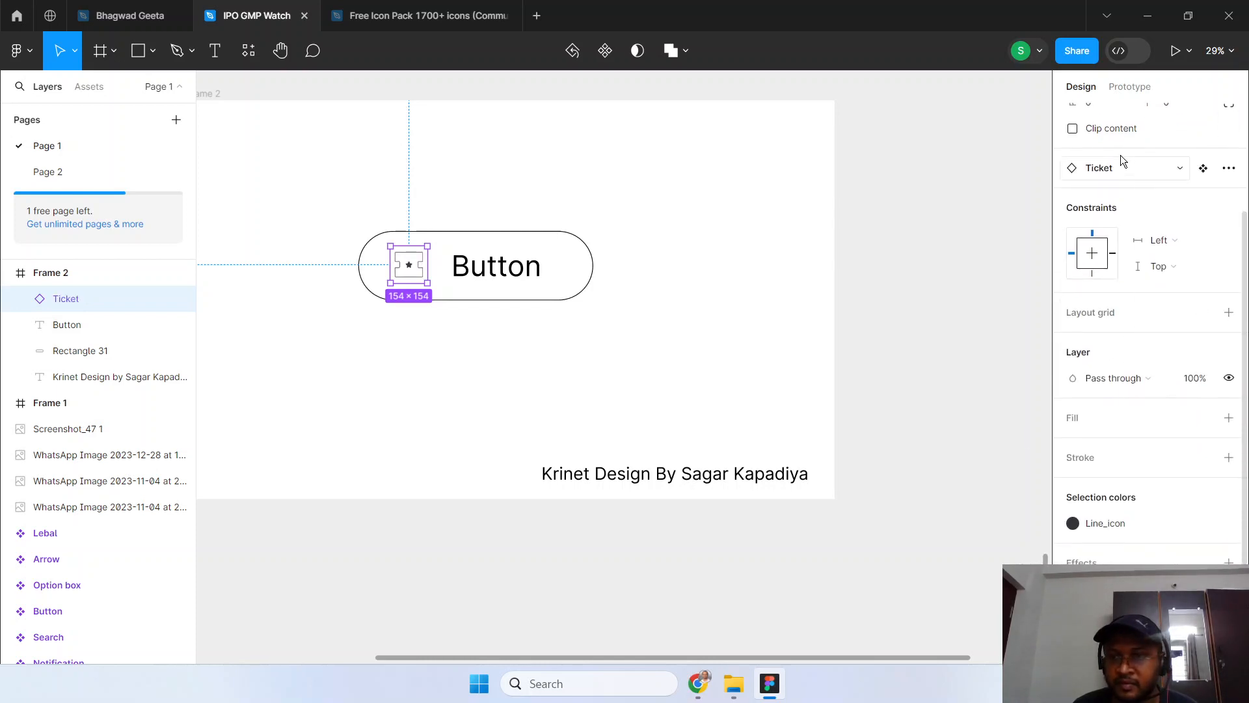
pyautogui.click(1120, 171)
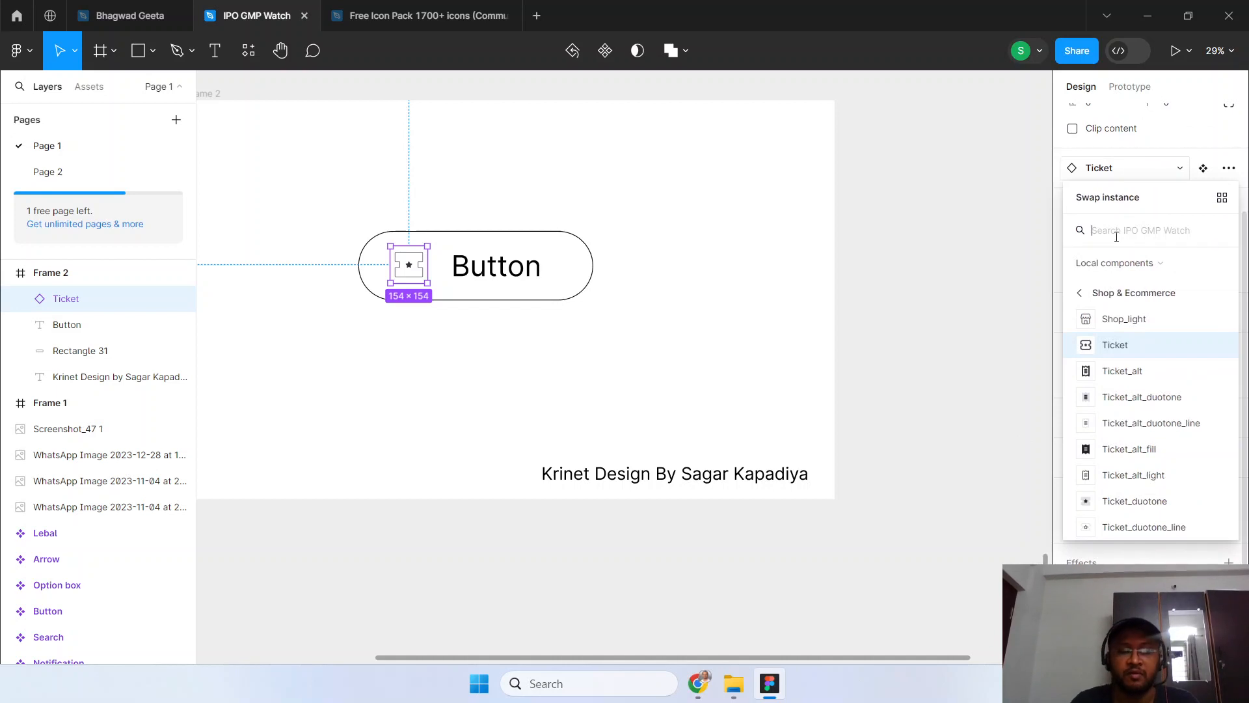
pyautogui.write('notifi')
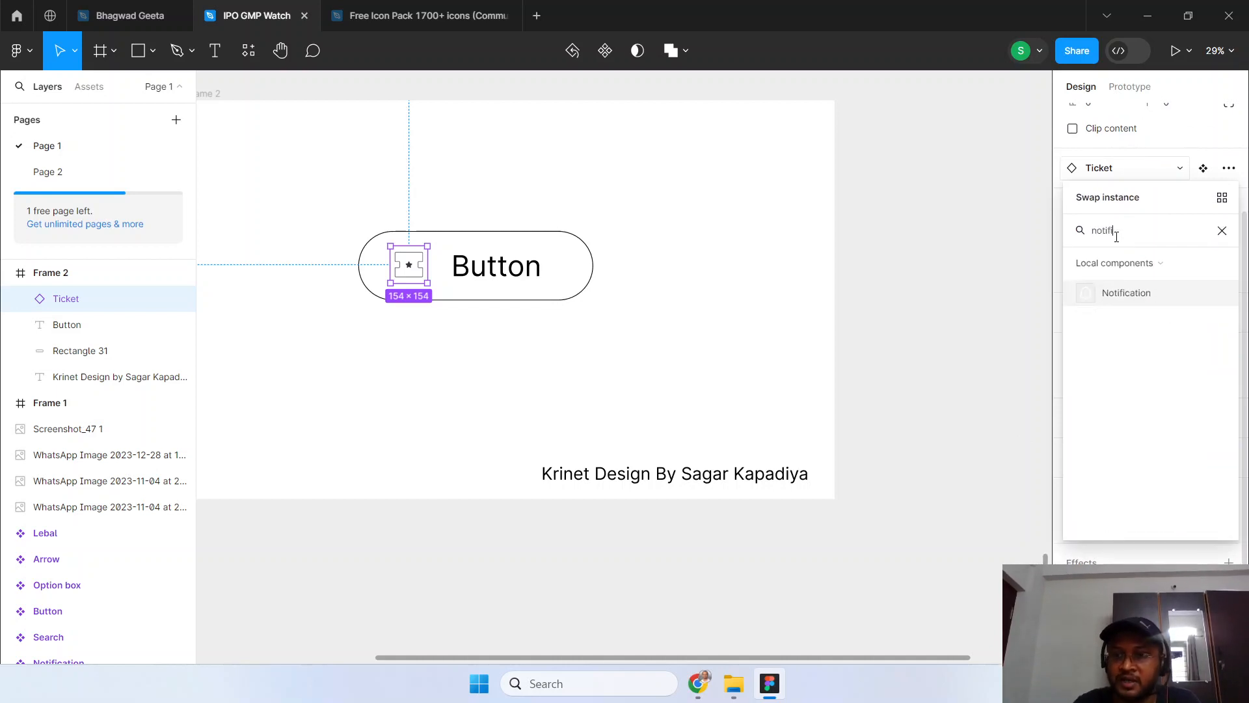
pyautogui.press('BackSpace')
pyautogui.press('BackSpace')
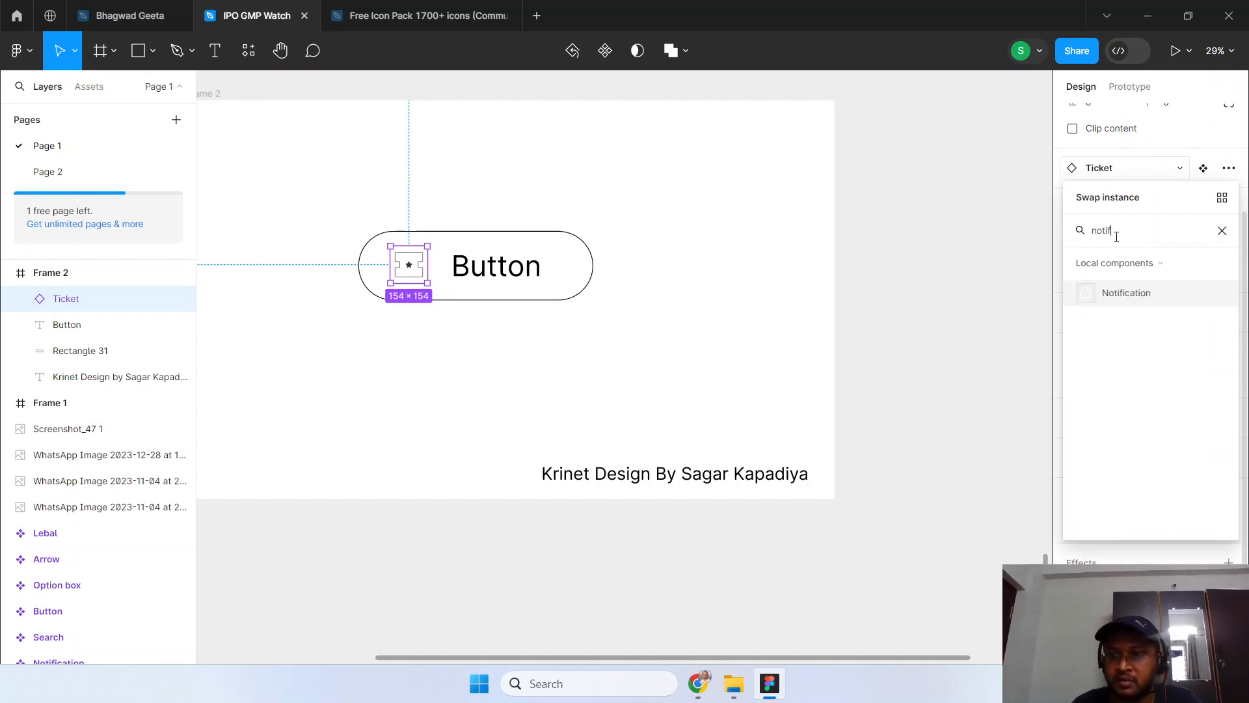
pyautogui.press('BackSpace')
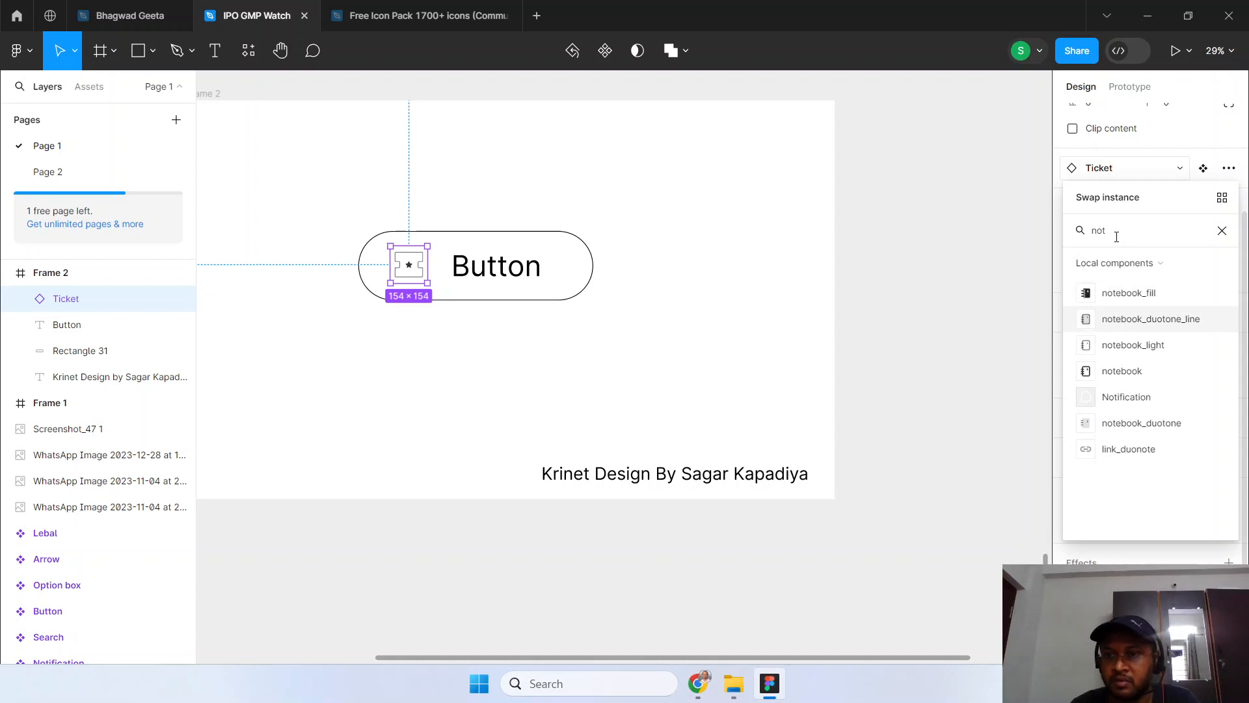
pyautogui.click(1128, 293)
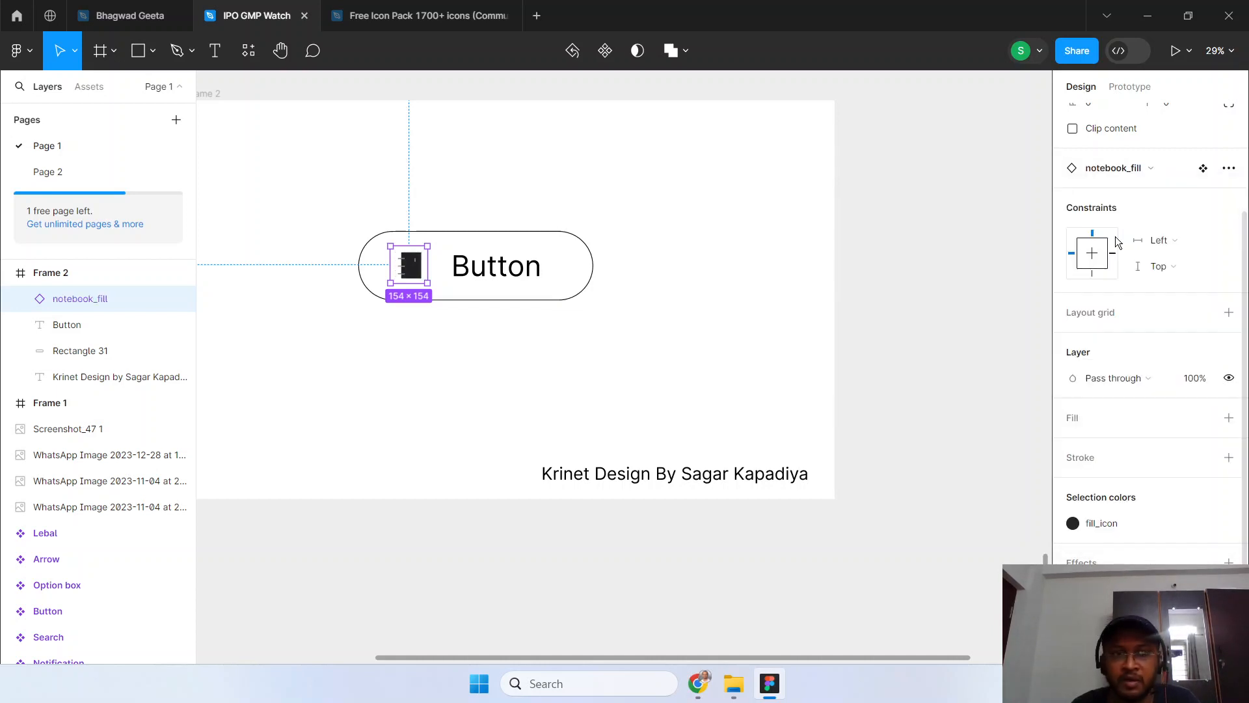
pyautogui.click(602, 290)
# Swap the button's notebook icon for Pined_fill from the Bookmark components
pyautogui.scroll(4, 411, 278)
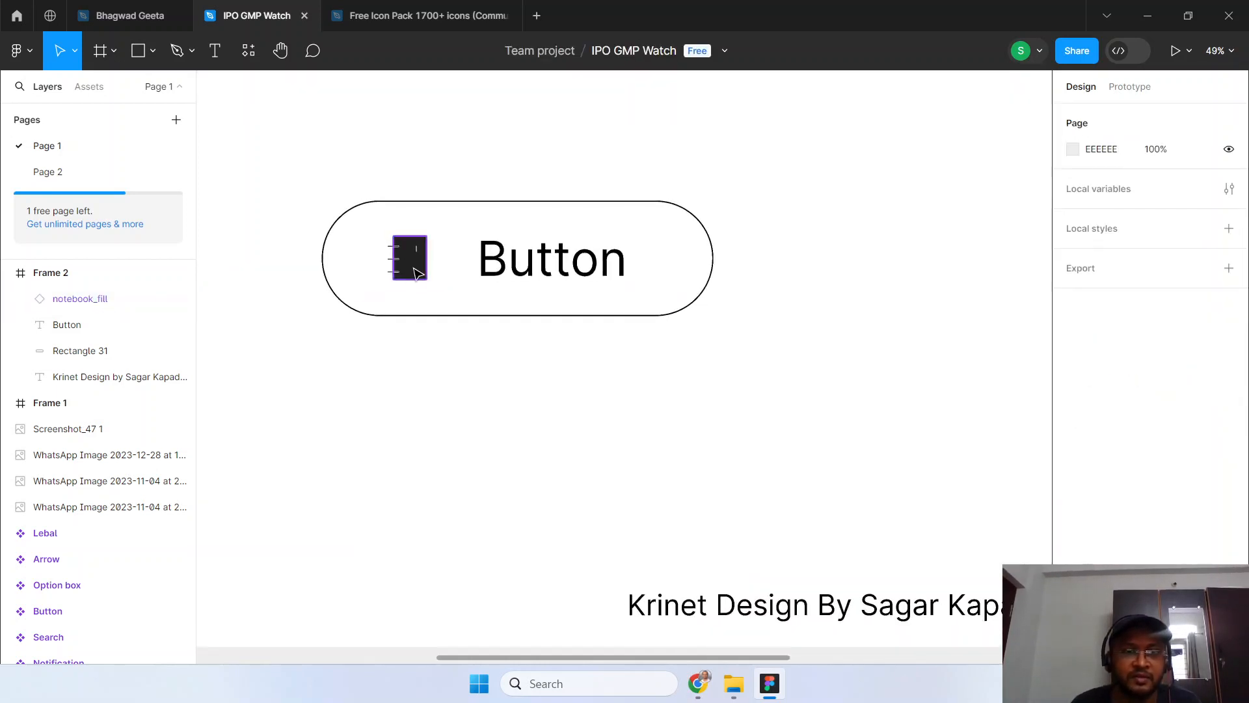
pyautogui.click(411, 276)
pyautogui.click(1149, 299)
pyautogui.scroll(-5, 1133, 474)
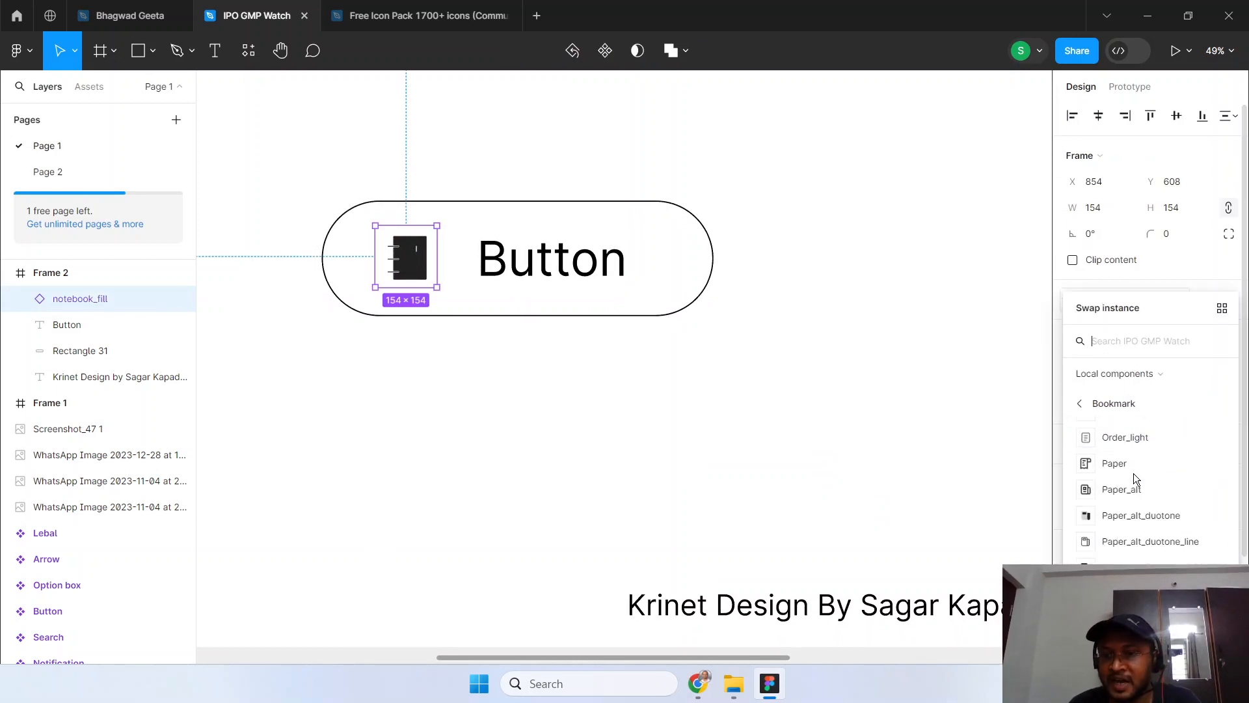
pyautogui.scroll(-2, 1125, 526)
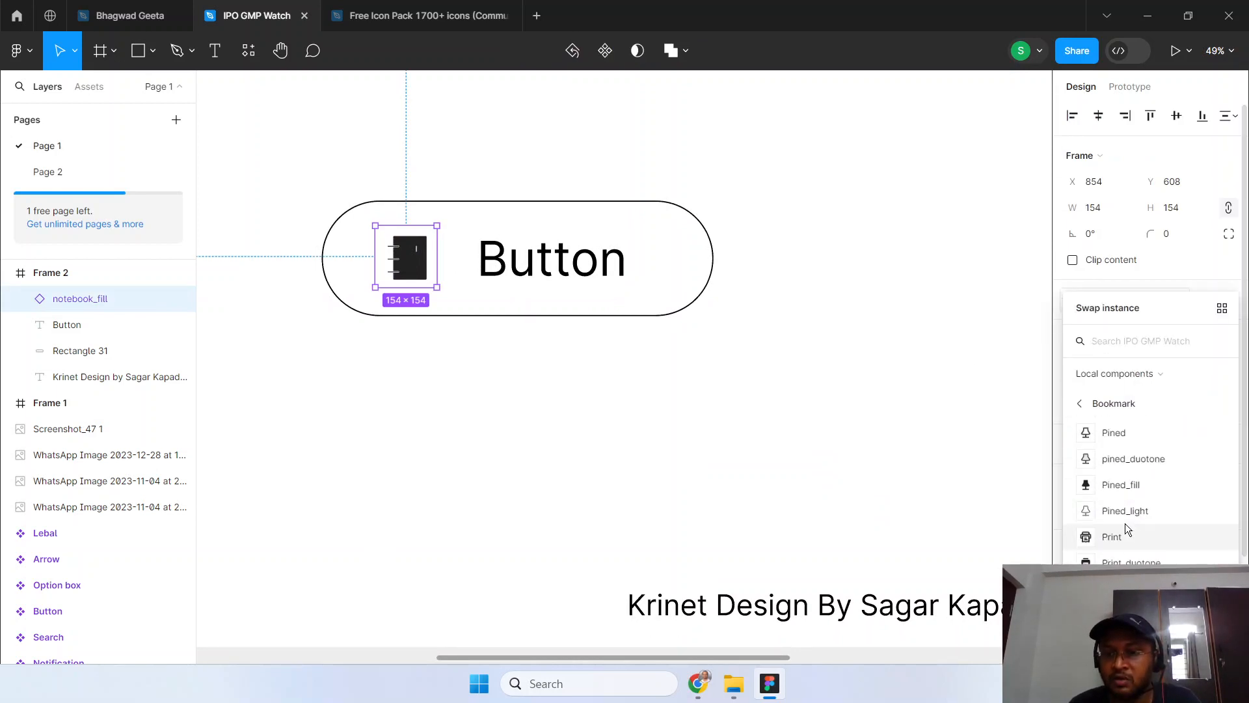
pyautogui.click(1119, 485)
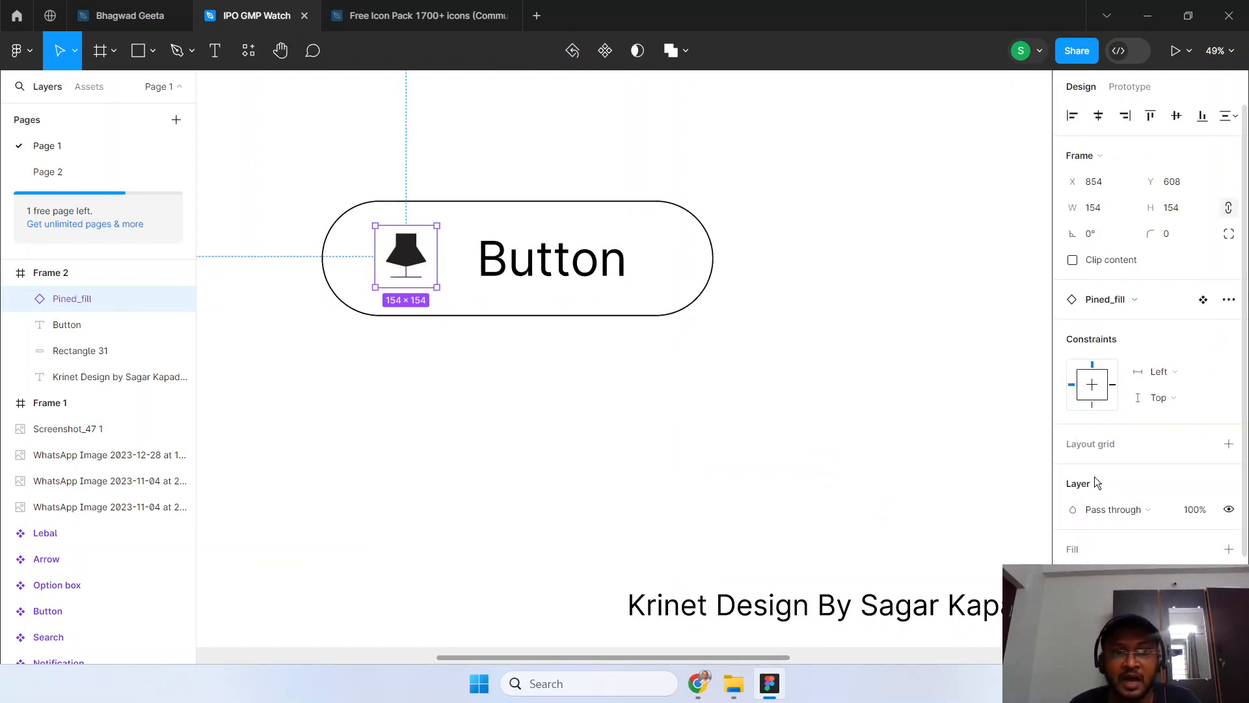
# Inspect the design properties of the button's icon instance down to its selection colors, and clear the selection
pyautogui.click(694, 368)
pyautogui.click(408, 266)
pyautogui.scroll(-2, 1117, 471)
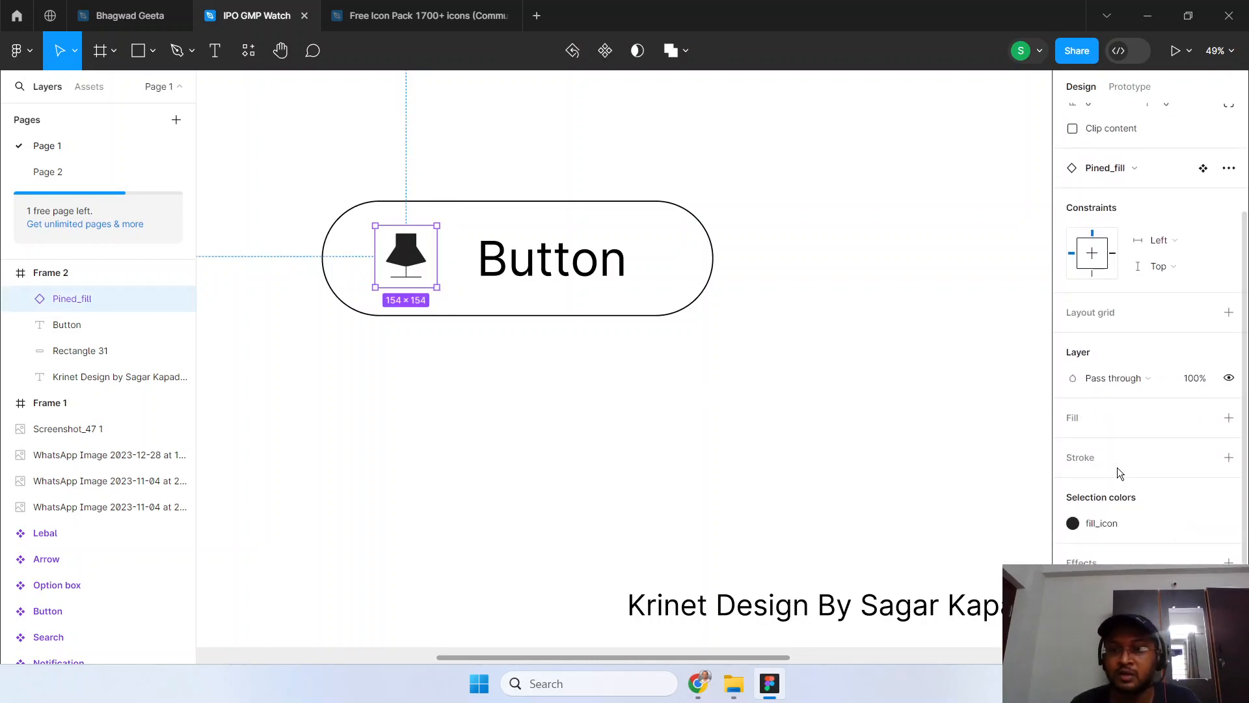
pyautogui.click(647, 393)
pyautogui.scroll(-3, 650, 382)
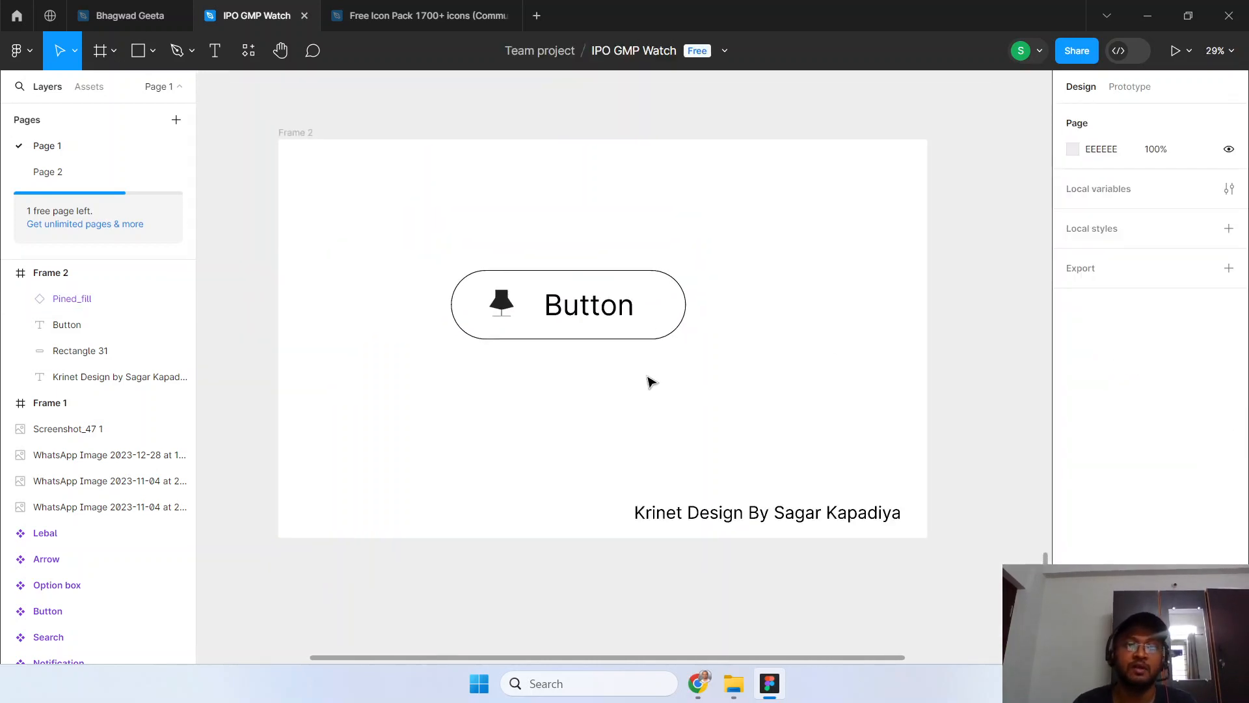
# Examine the icon pack's category sections on Page 2, select the Media section, and return to the button on Page 1
pyautogui.click(65, 170)
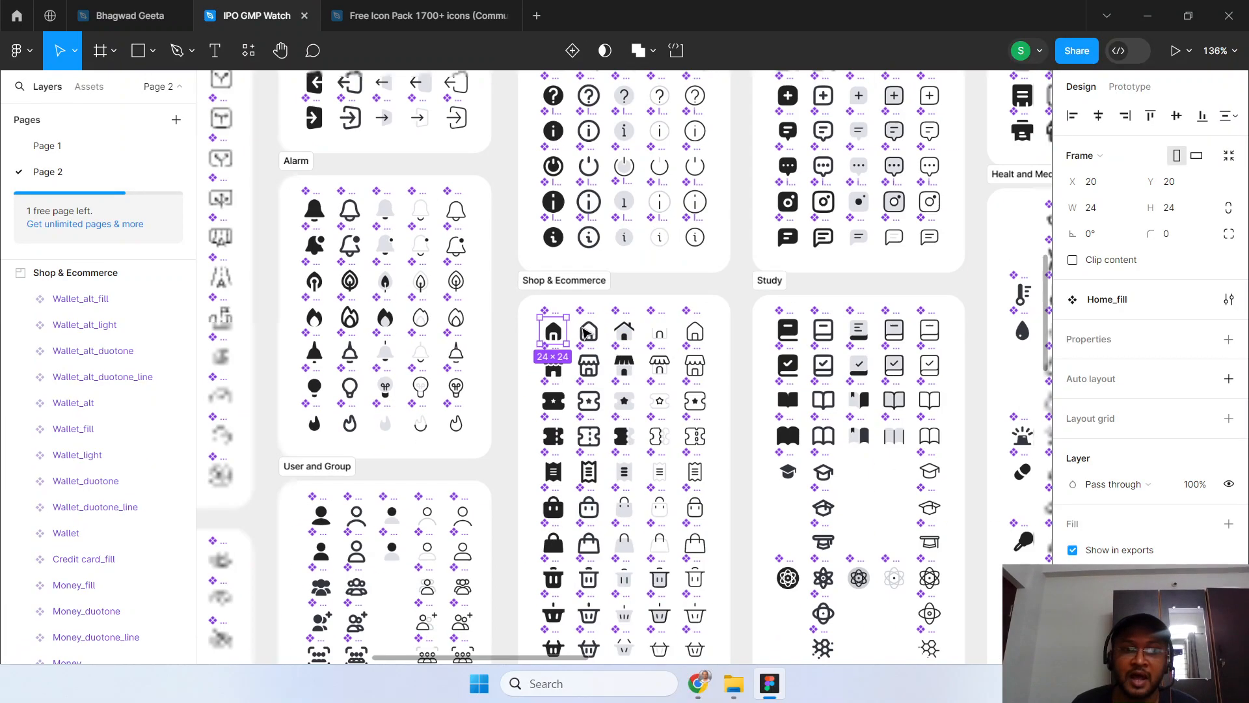
pyautogui.hotkey('shift', '1')
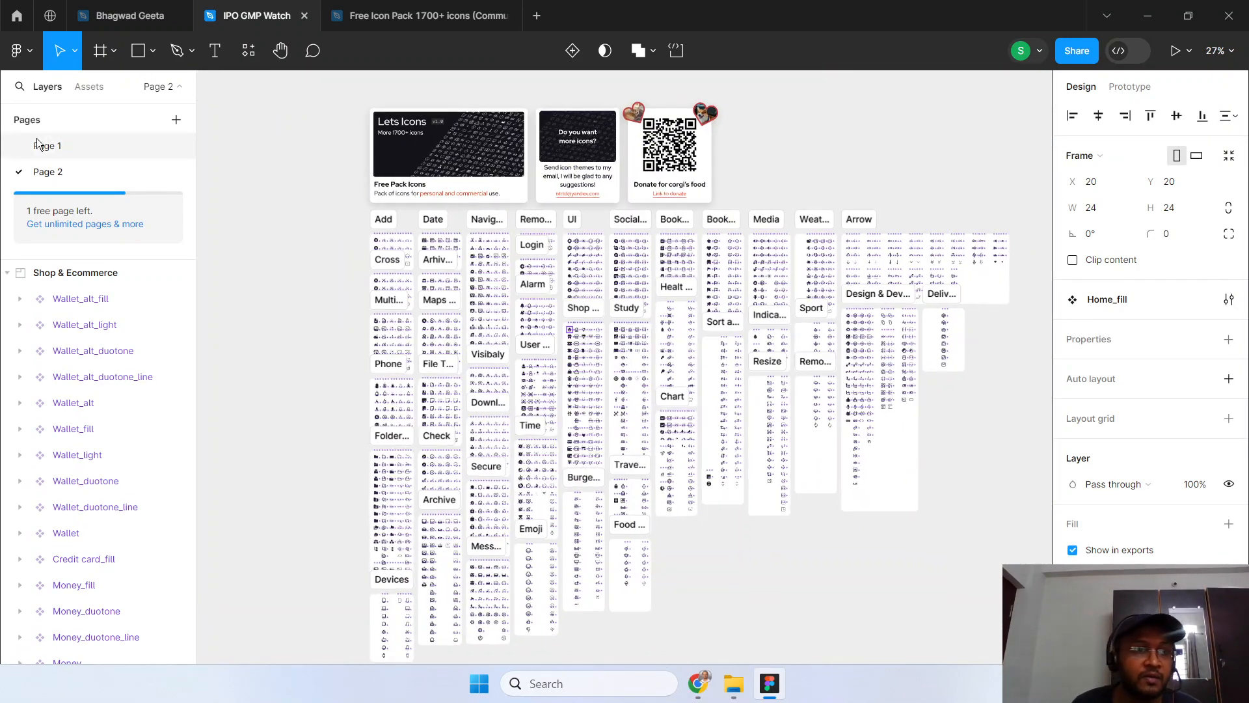
pyautogui.click(47, 146)
pyautogui.click(55, 176)
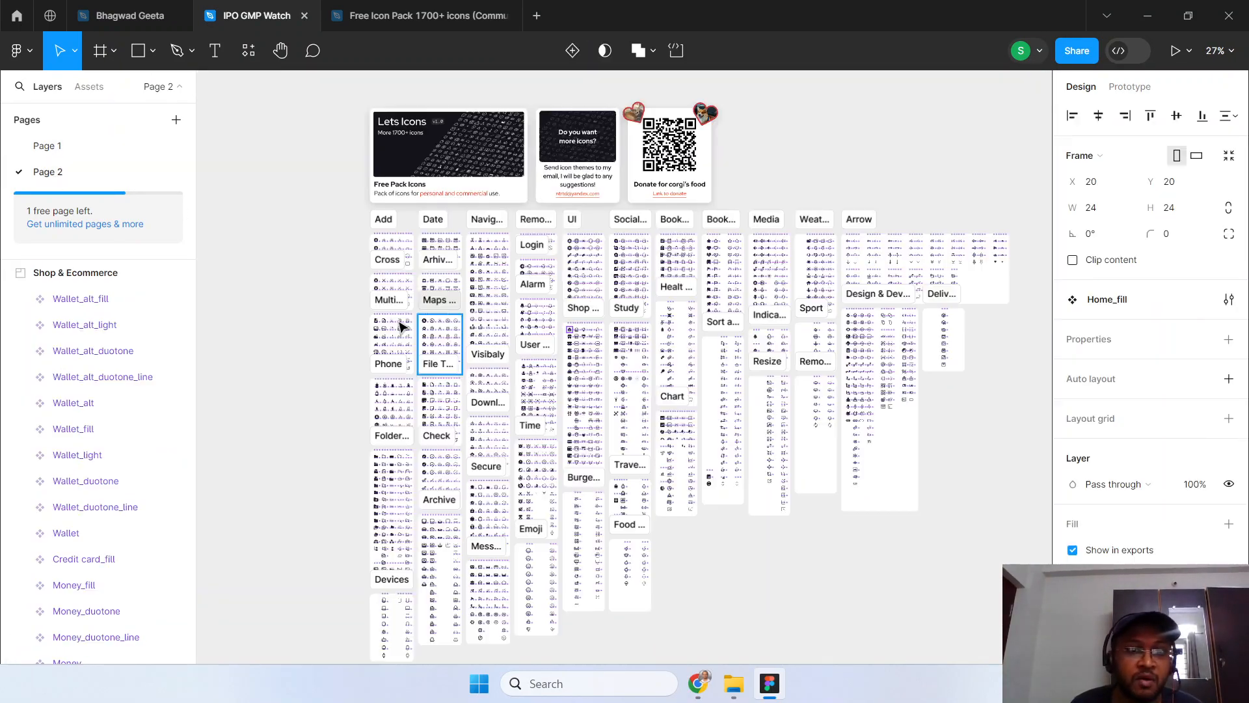
pyautogui.click(320, 329)
pyautogui.scroll(1, 540, 320)
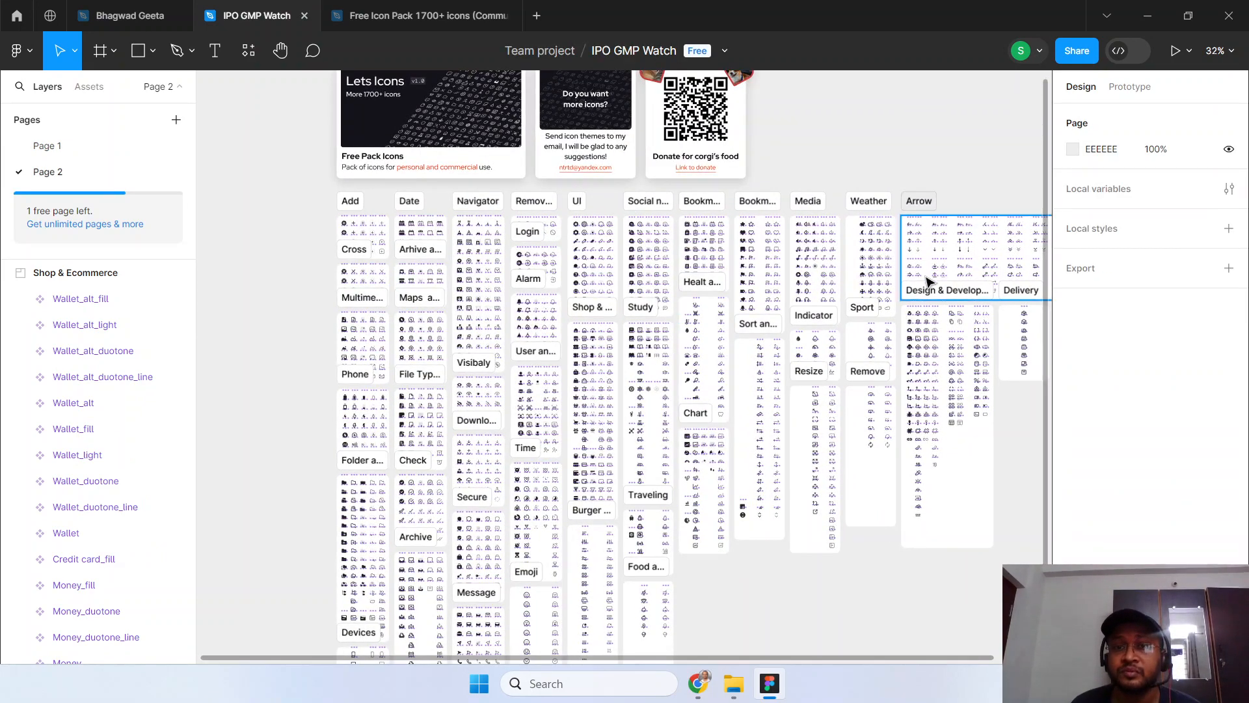
pyautogui.scroll(3, 896, 250)
pyautogui.scroll(4, 854, 257)
pyautogui.scroll(-2, 640, 127)
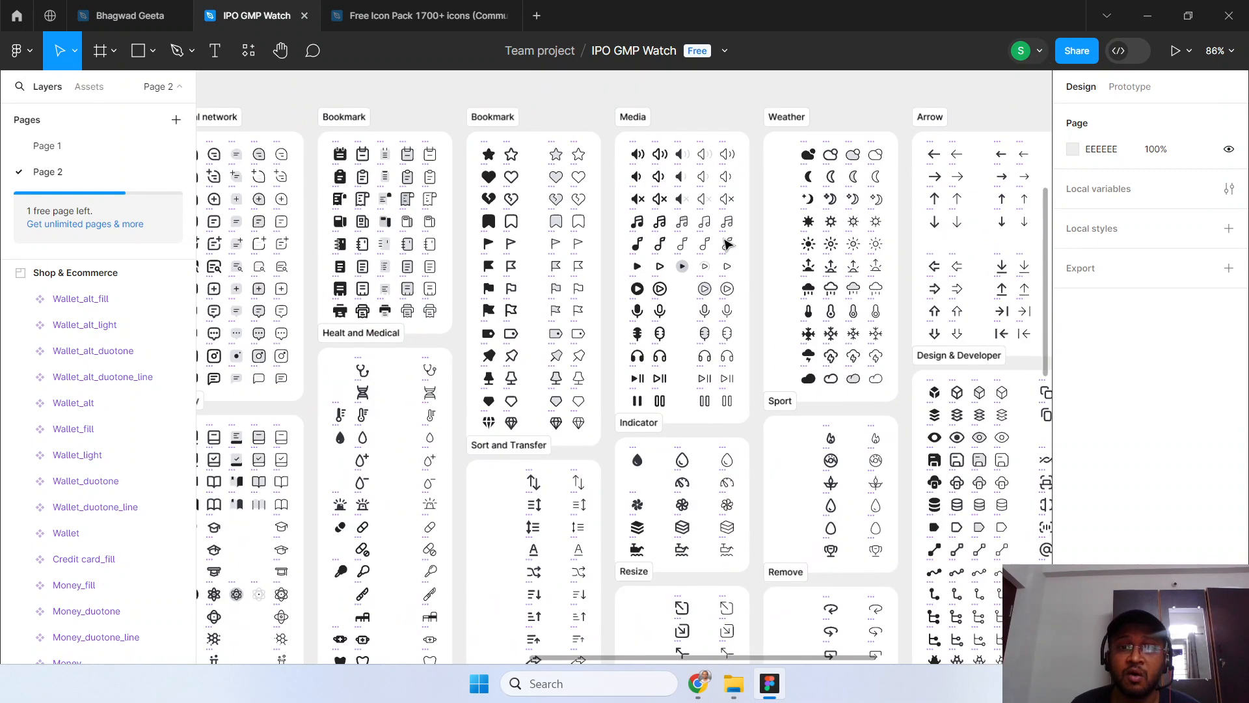
pyautogui.click(632, 118)
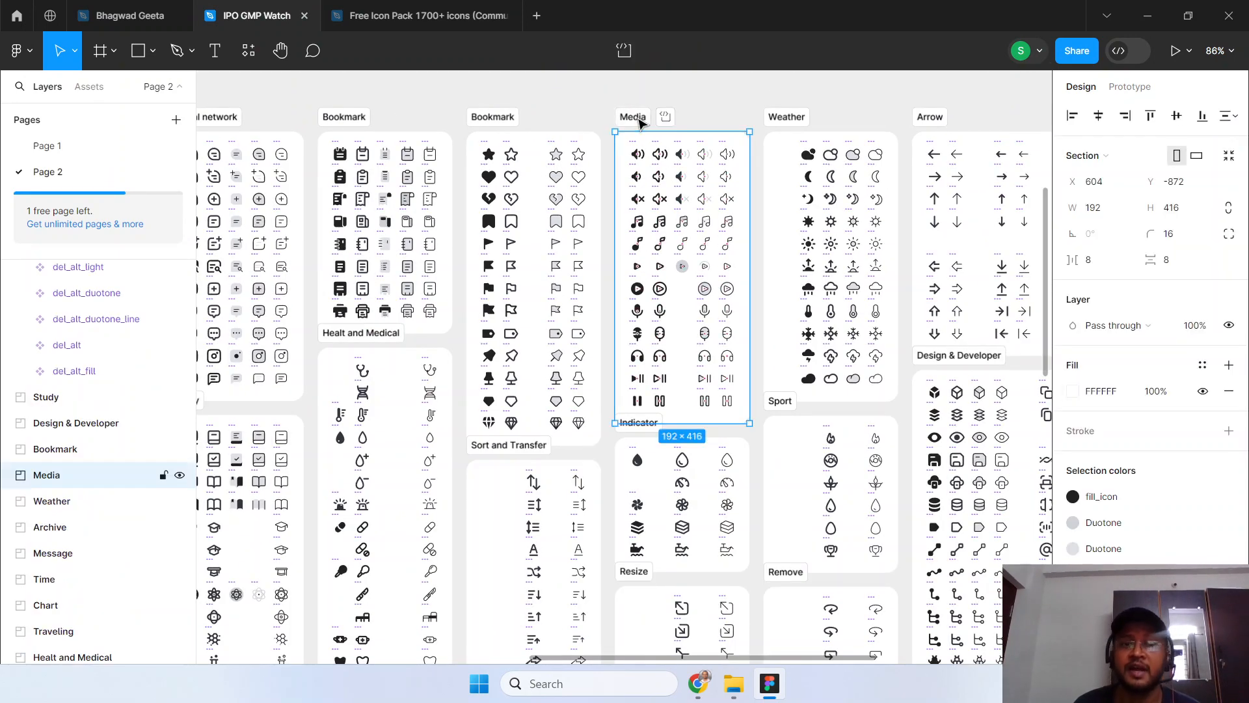
pyautogui.click(72, 147)
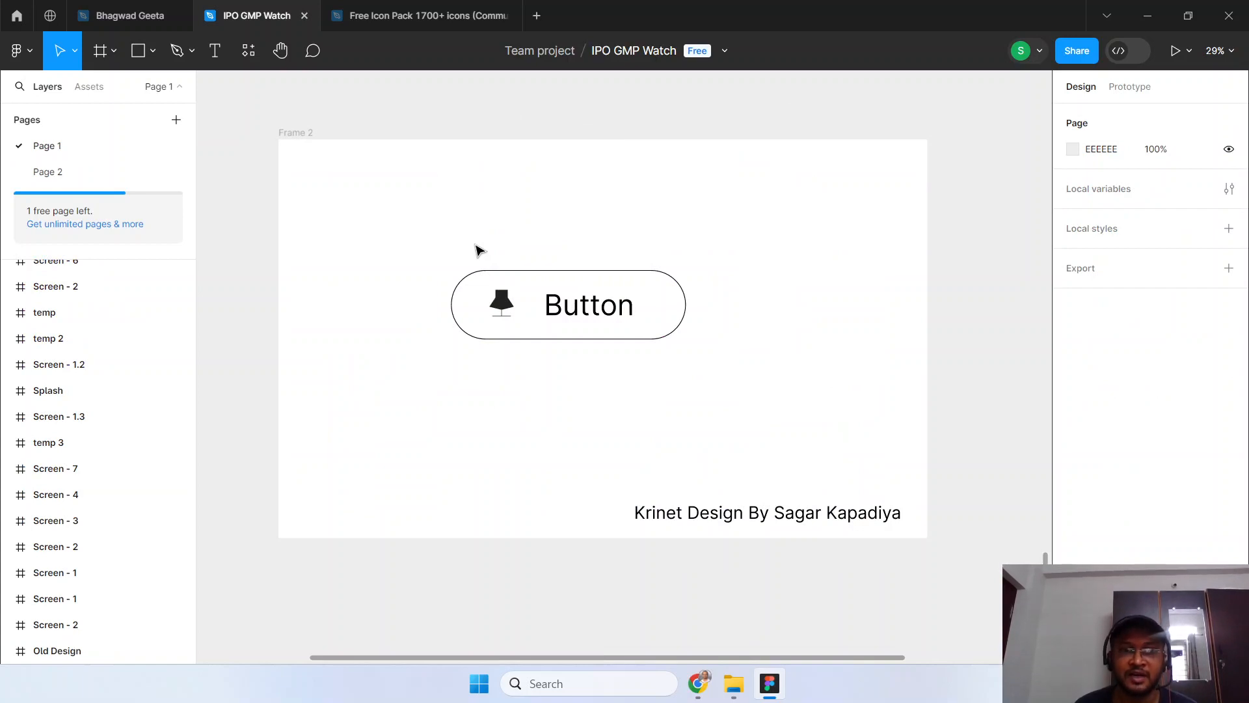